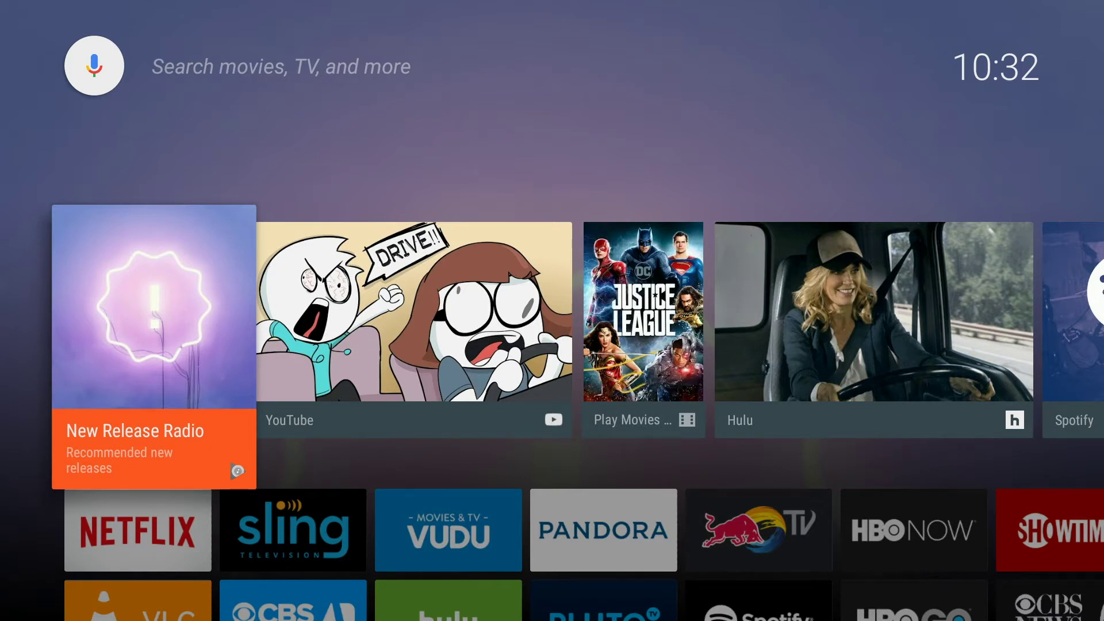
- Allow installation of apps from unknown sources in the device's security and restrictions settings, accept the risk agreement, and return to the home screen
key("Down")
key("Down")
key("Down")
key("Down")
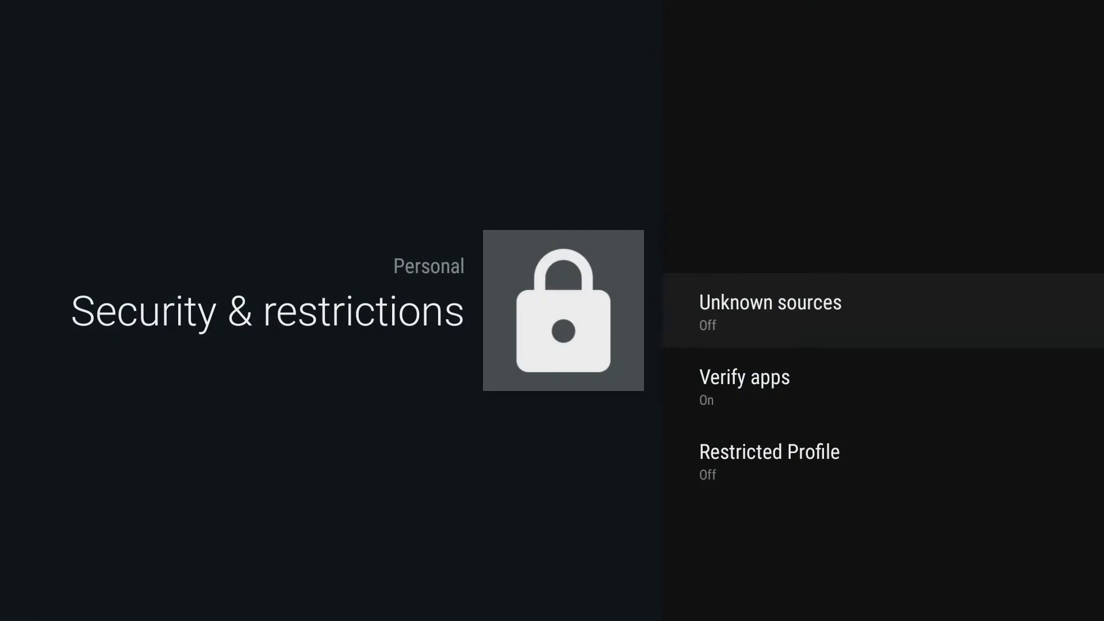
key("Return")
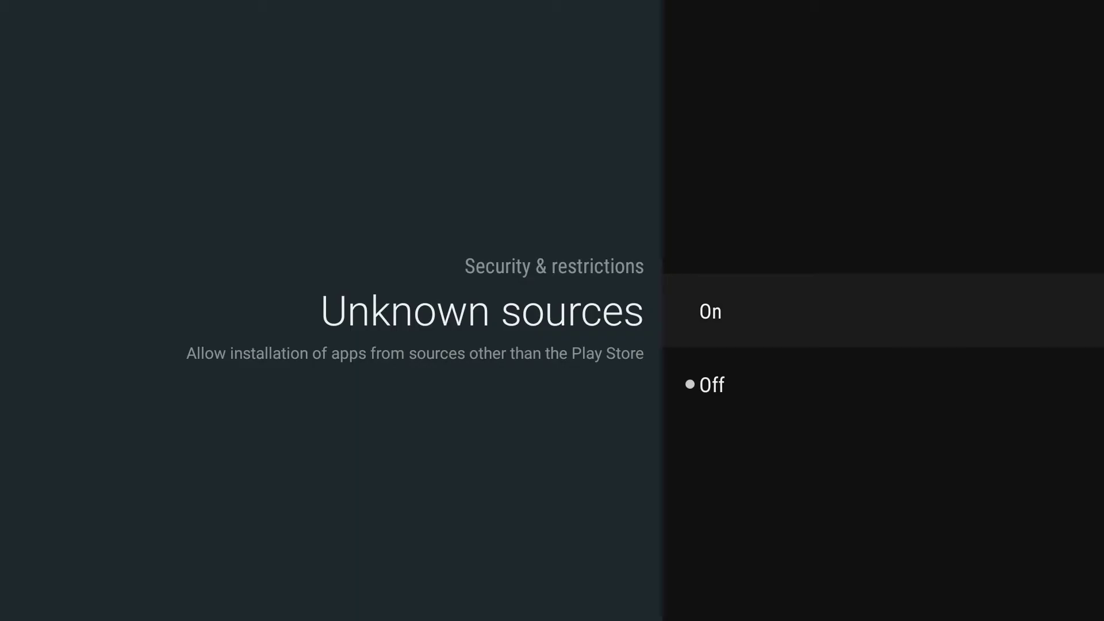
key("Return")
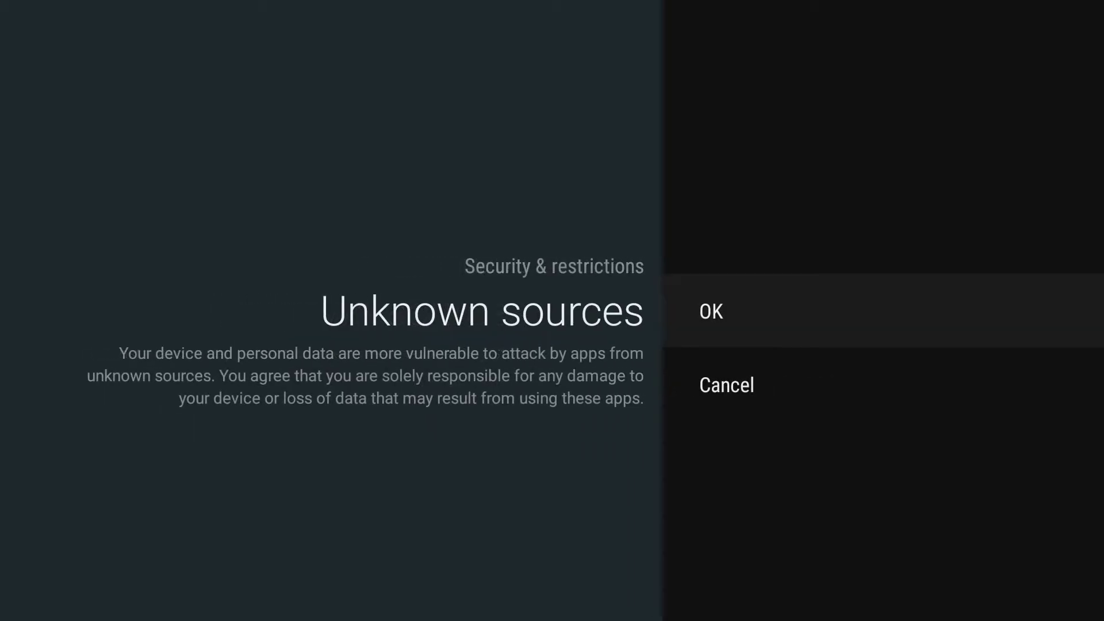
key("Return")
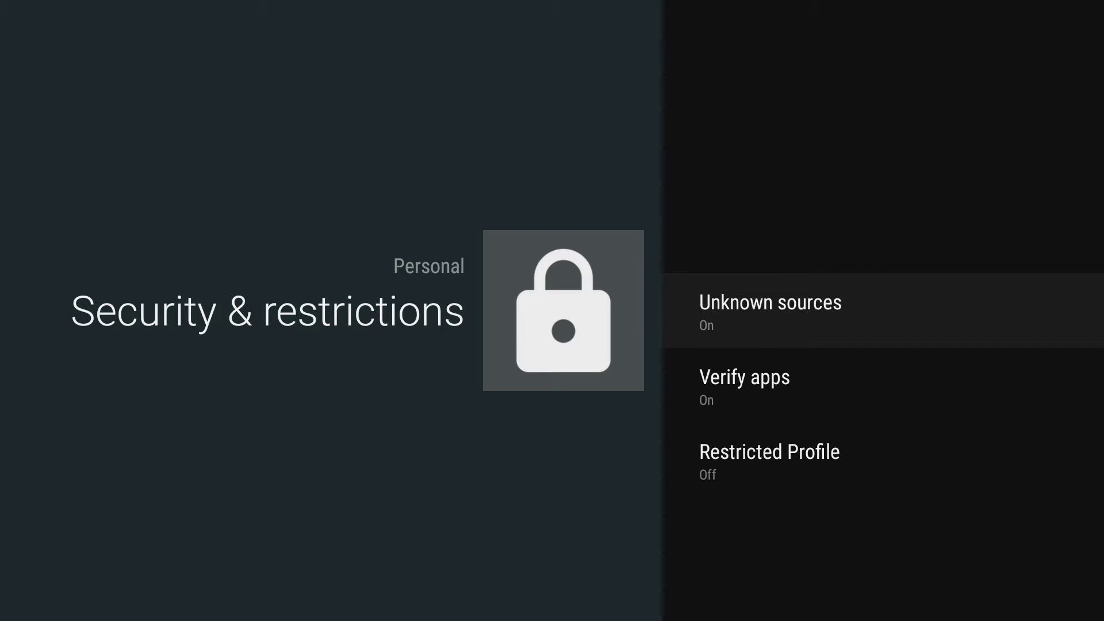
key("Home")
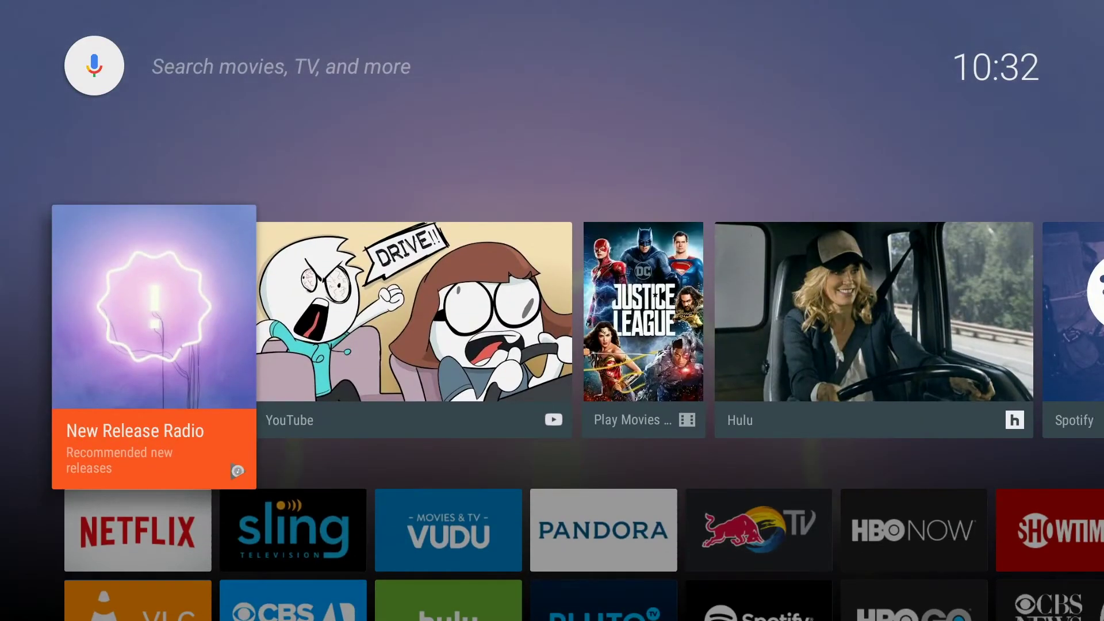
- Switch to the Google Play Store and search it for "downloader"
key("Down")
key("Down")
key("Down")
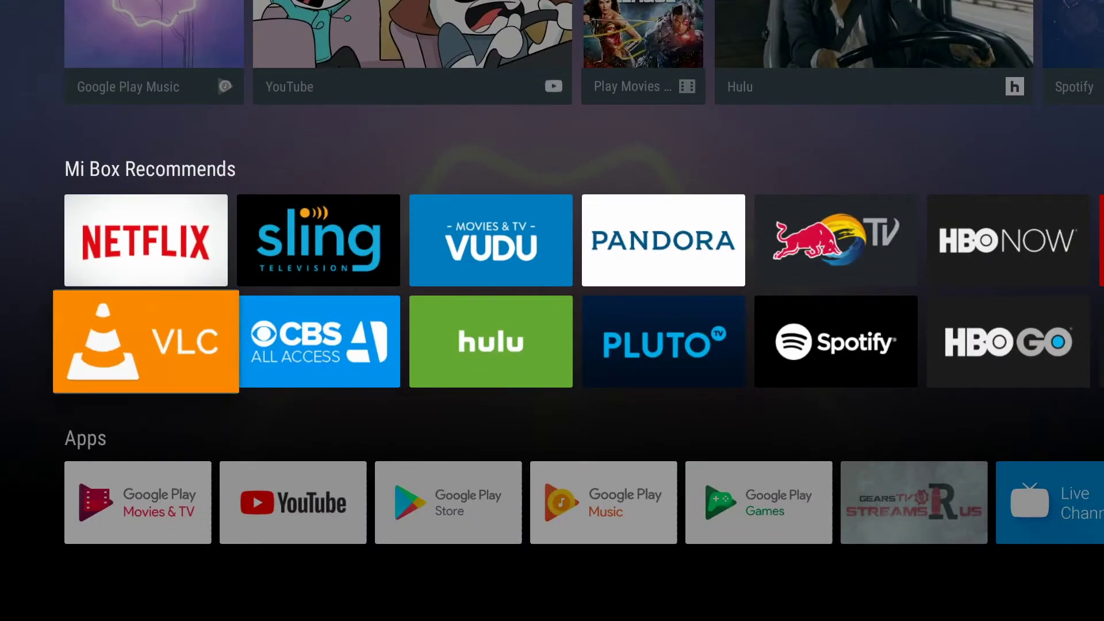
key("Right")
key("Right")
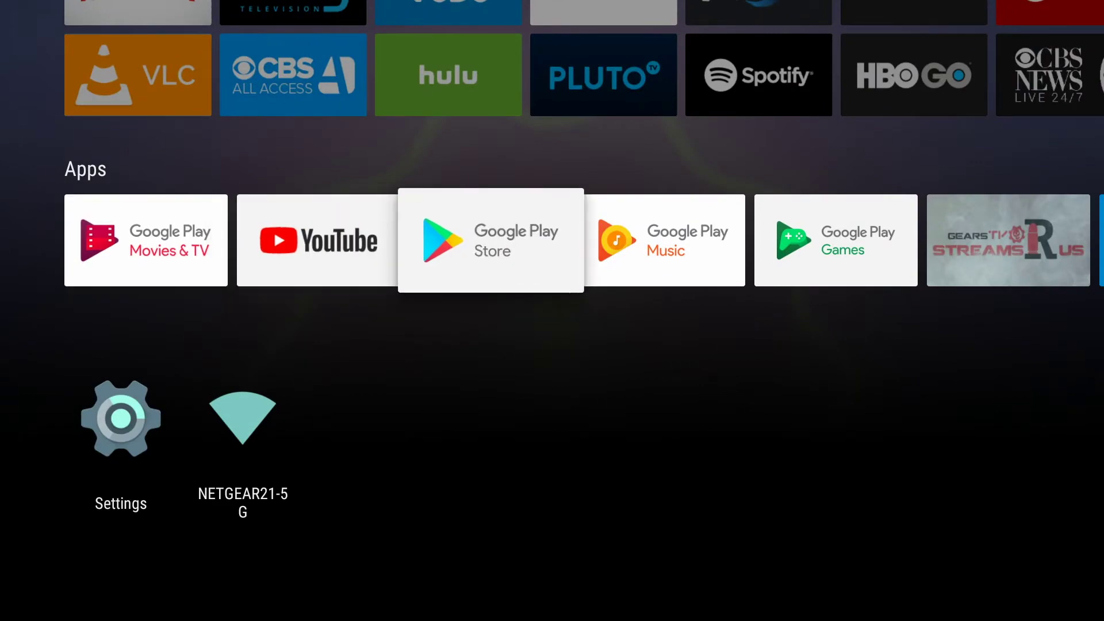
key("Return")
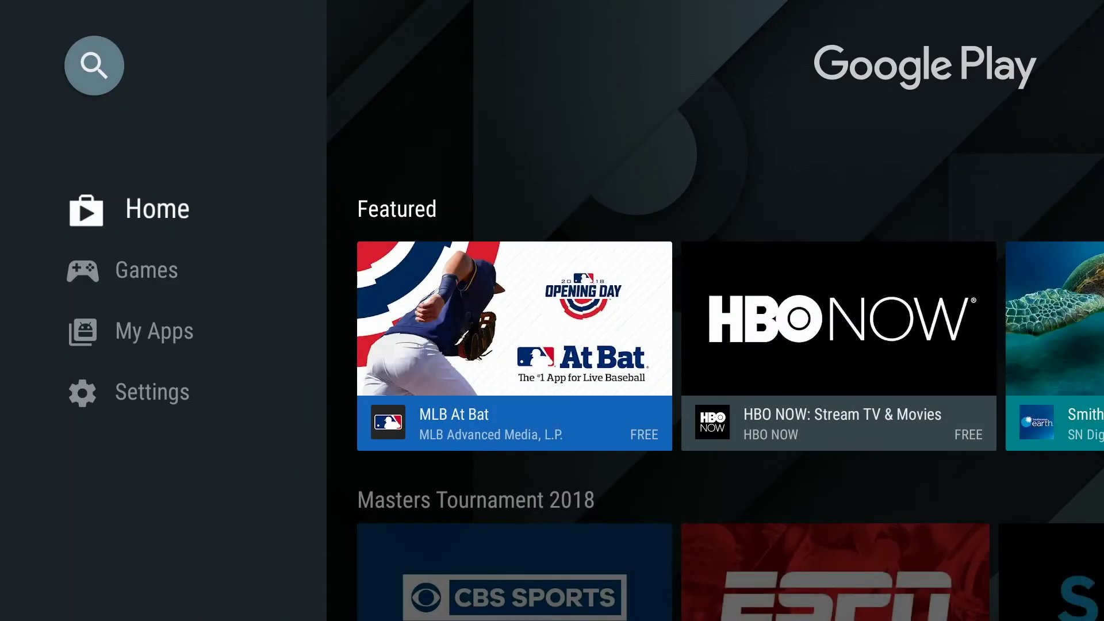
key("Up")
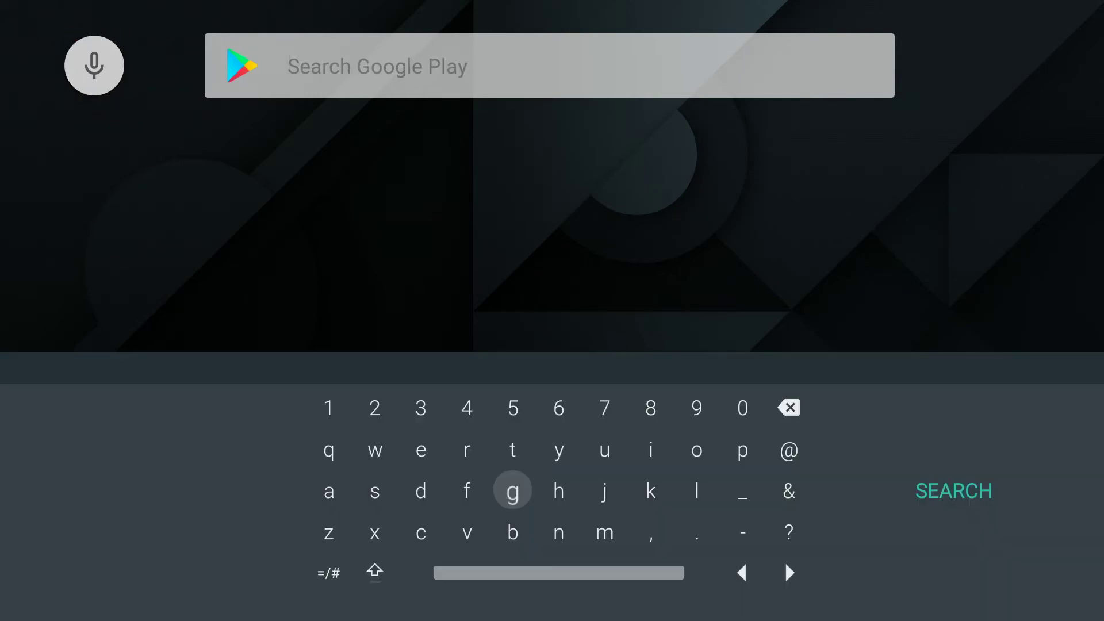
type("downloader")
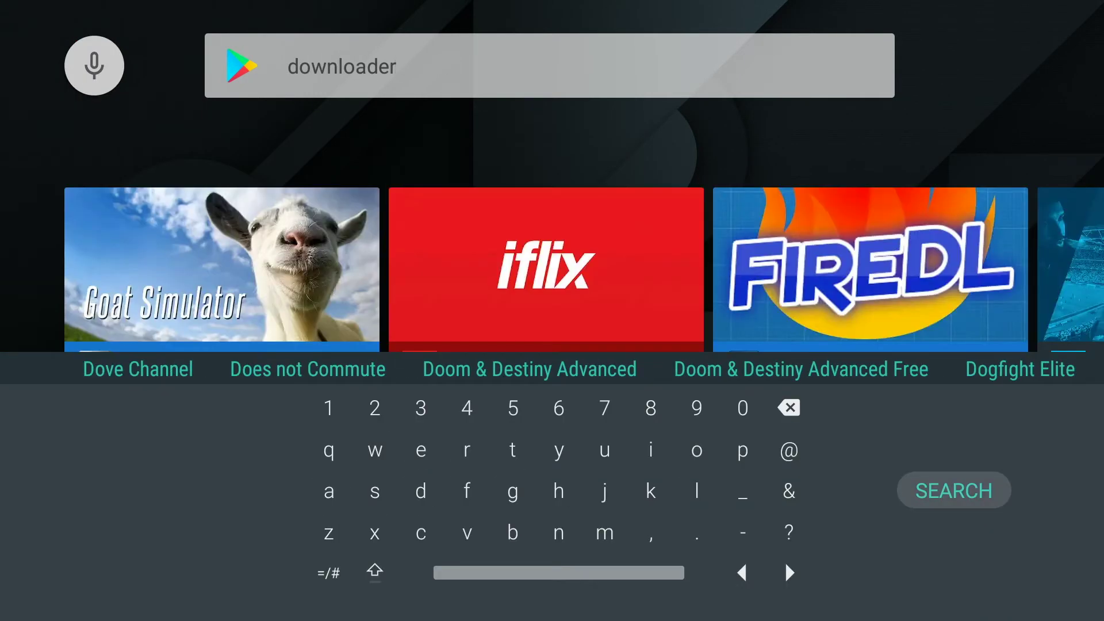
key("Return")
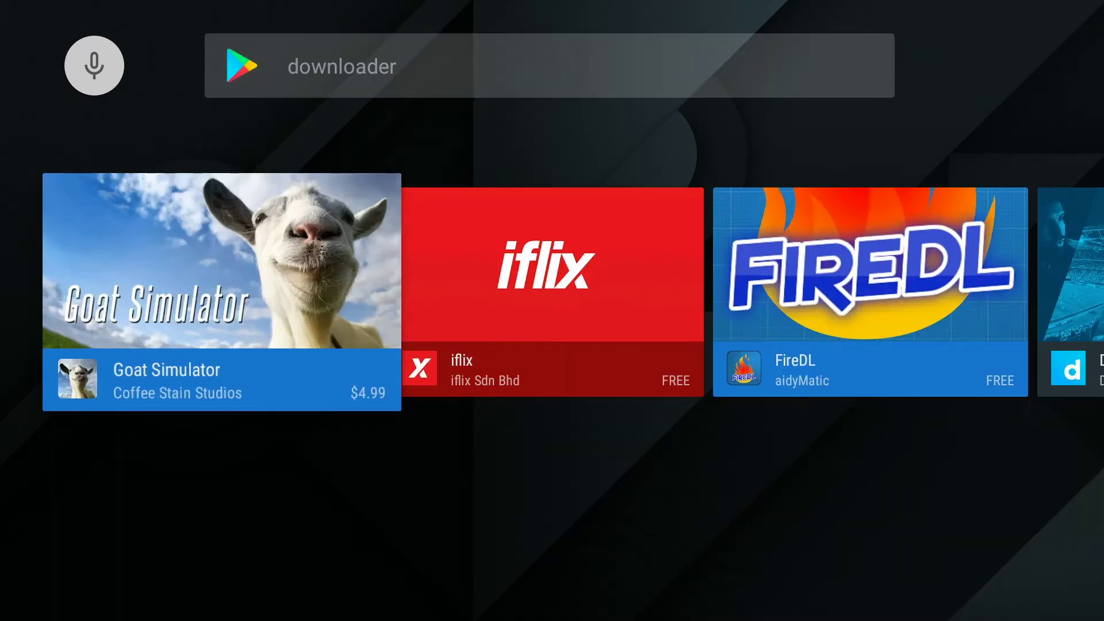
- Find Downloader by AFTVnews among the search results and install it
key("Right")
key("Right")
key("Right")
key("Right")
key("Right")
key("Right")
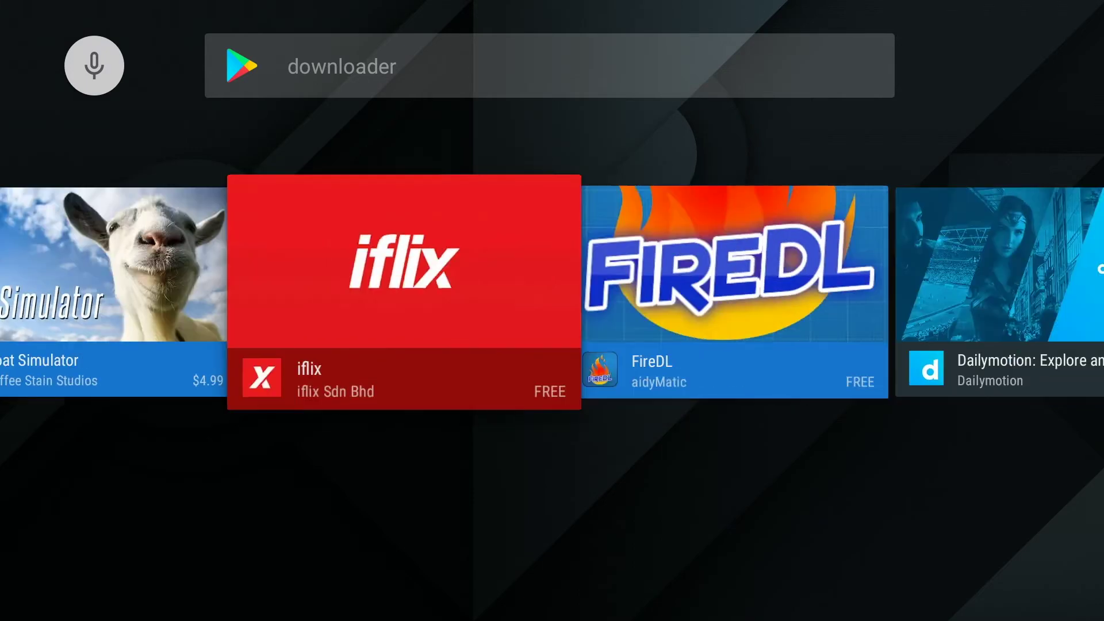
key("Right")
key("Right")
key("Right")
key("Right")
key("Right")
key("Right")
key("Right")
key("Right")
key("Right")
key("Right")
key("Right")
key("Right")
key("Right")
key("Right")
key("Right")
key("Right")
key("Right")
key("Right")
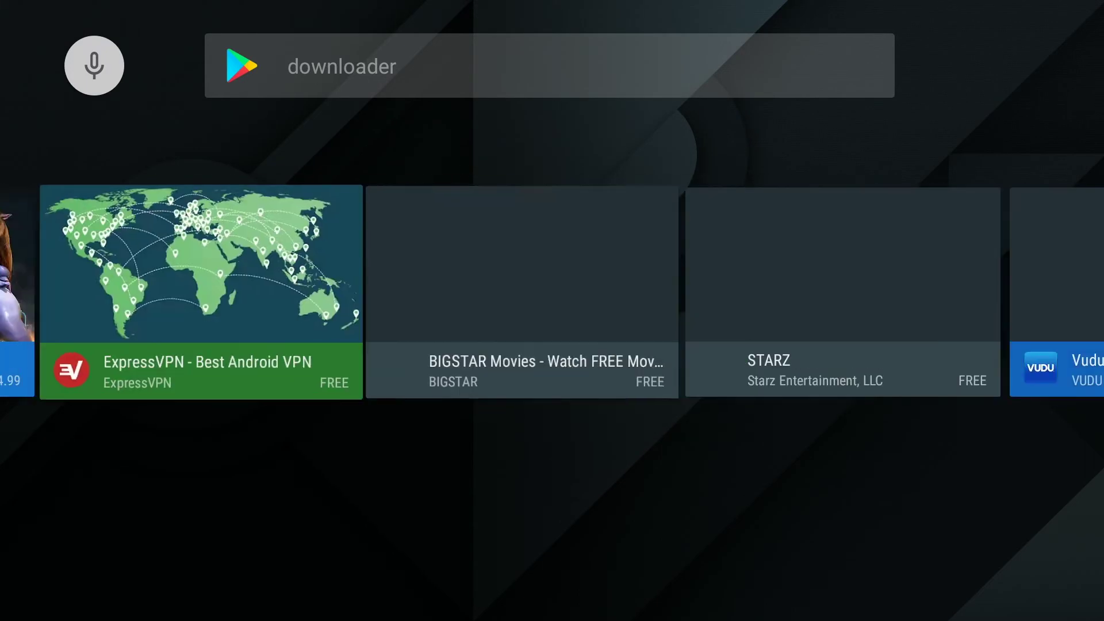
key("Right")
key("Right")
key("Right")
key("Right")
key("Right")
key("Right")
key("Right")
key("Right")
key("Right")
key("Right")
key("Right")
key("Right")
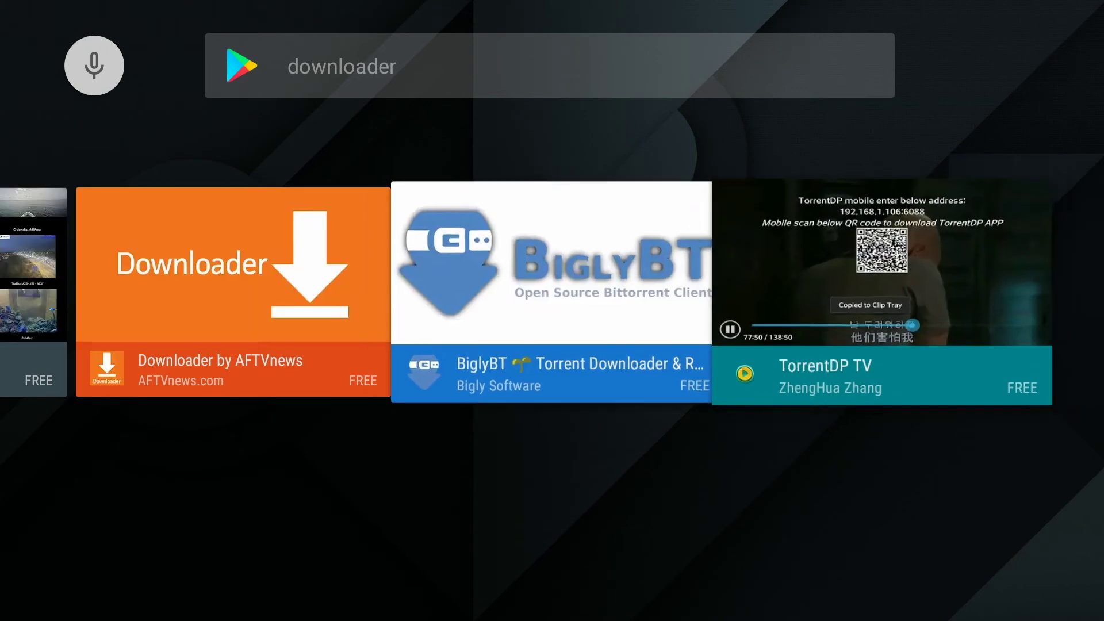
key("Left")
key("Left")
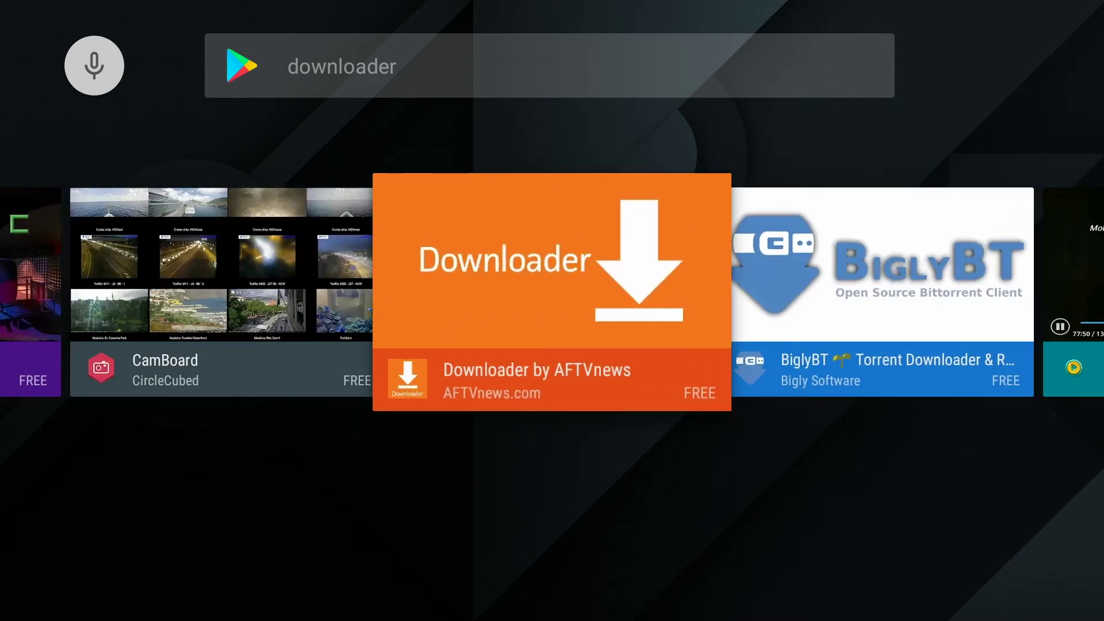
key("Return")
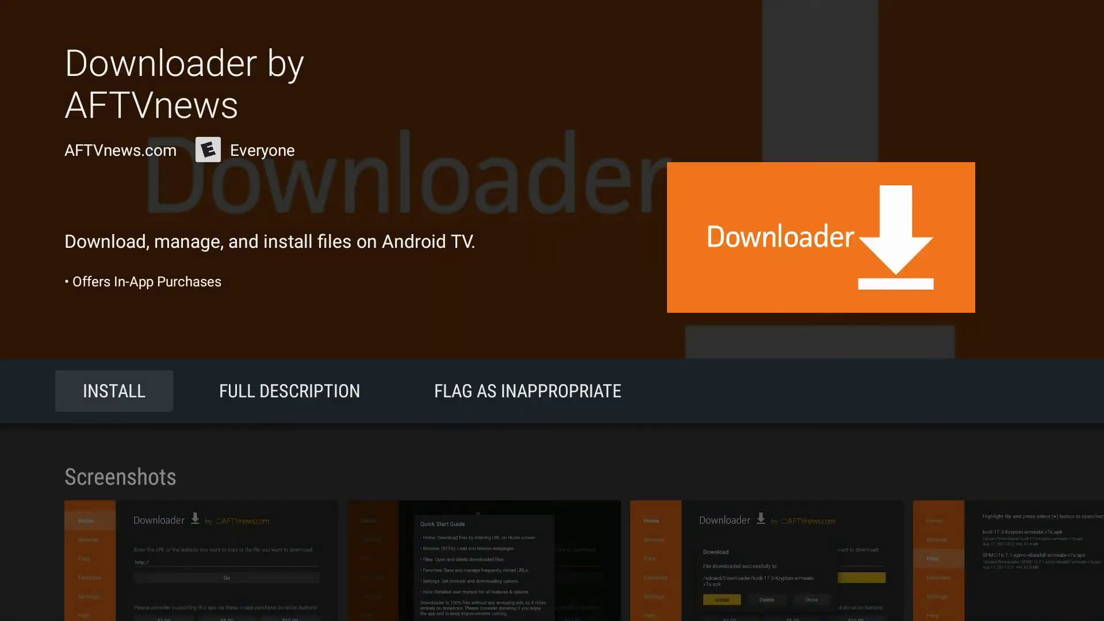
key("Return")
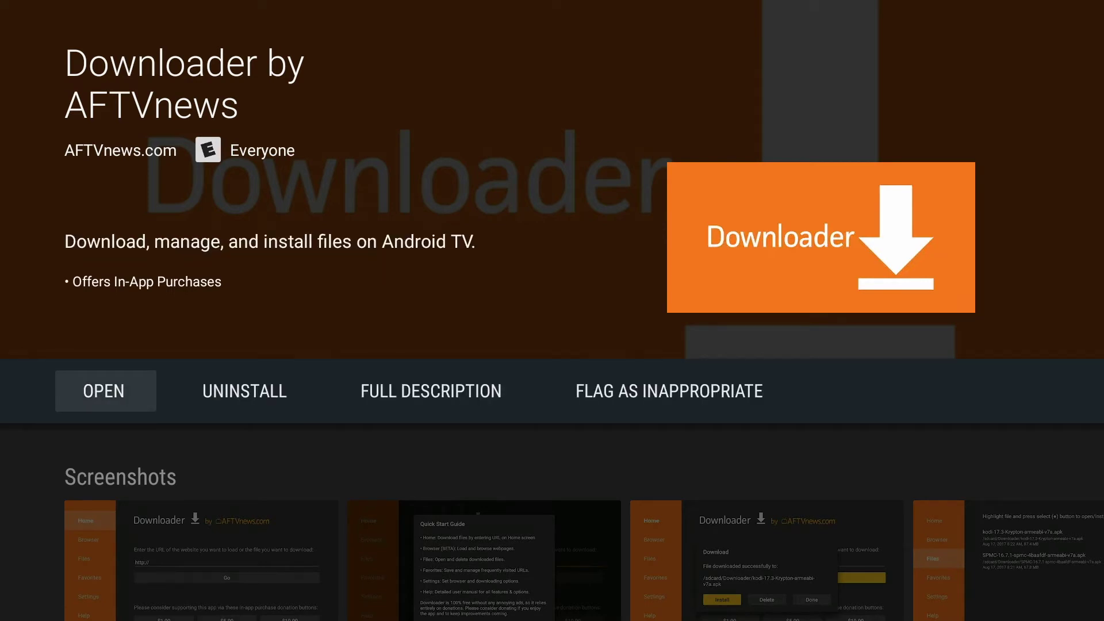
- Launch the installed Downloader app, allow it to access photos, media and files, and dismiss the Quick Start Guide
key("Return")
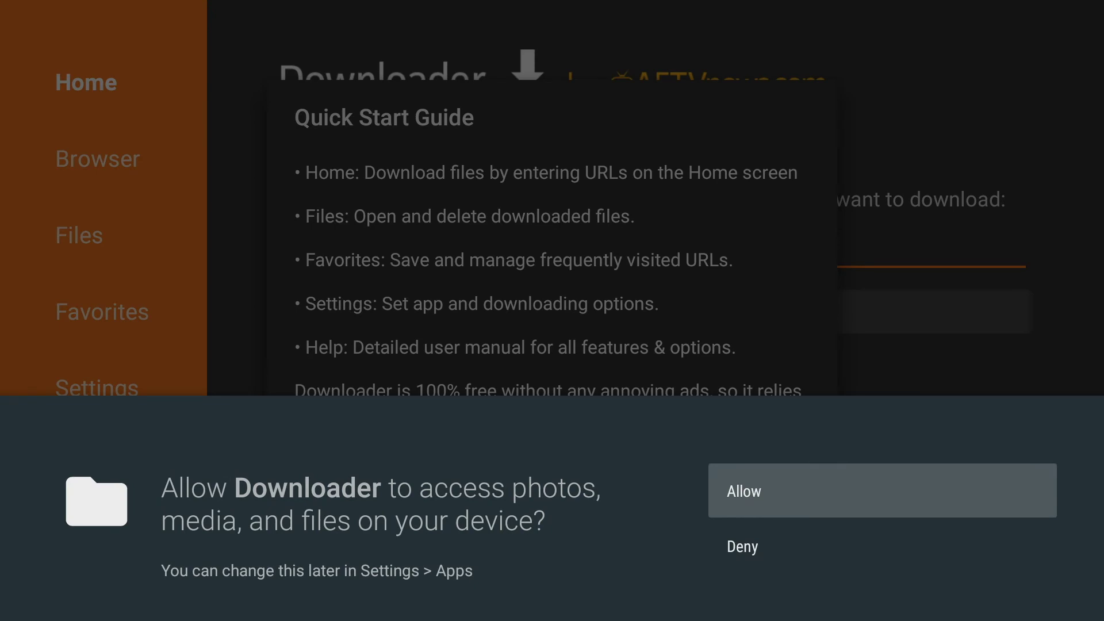
key("Return")
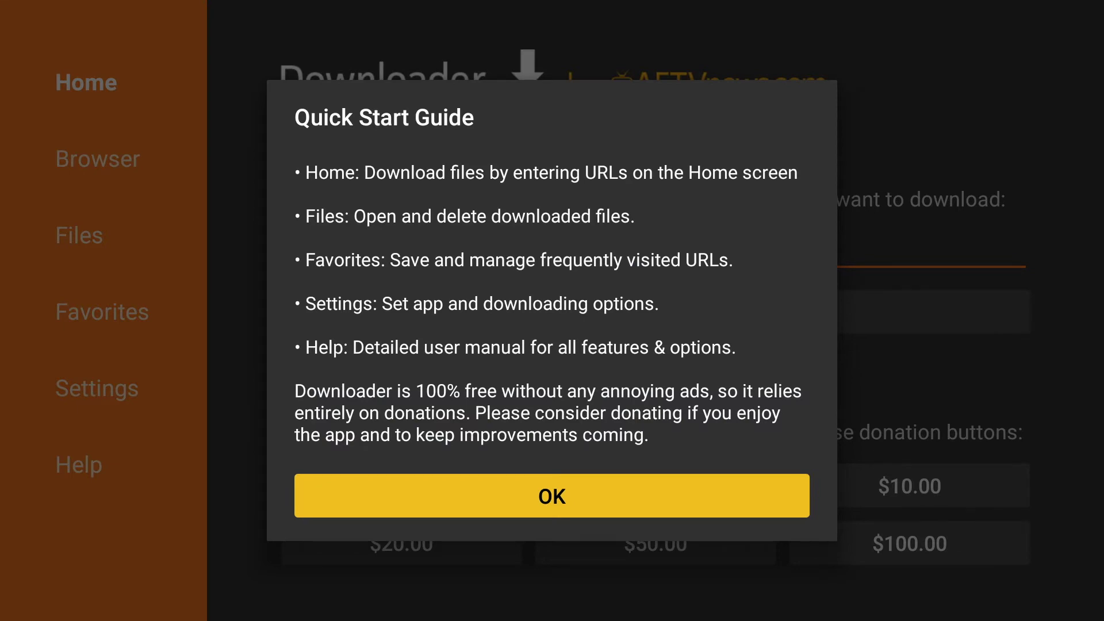
key("Return")
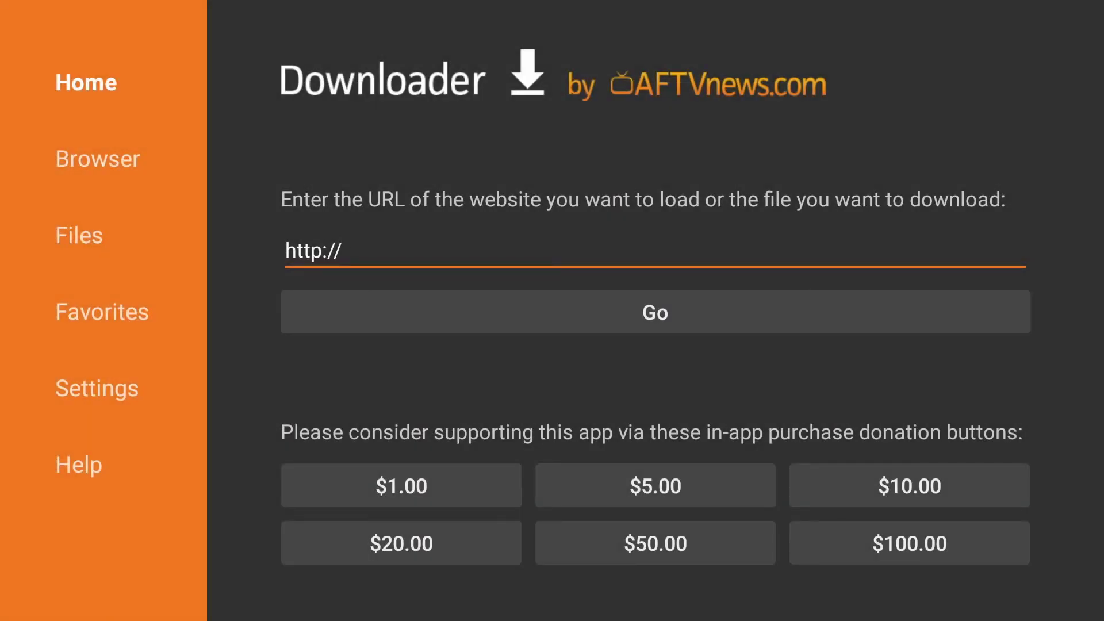
key("Return")
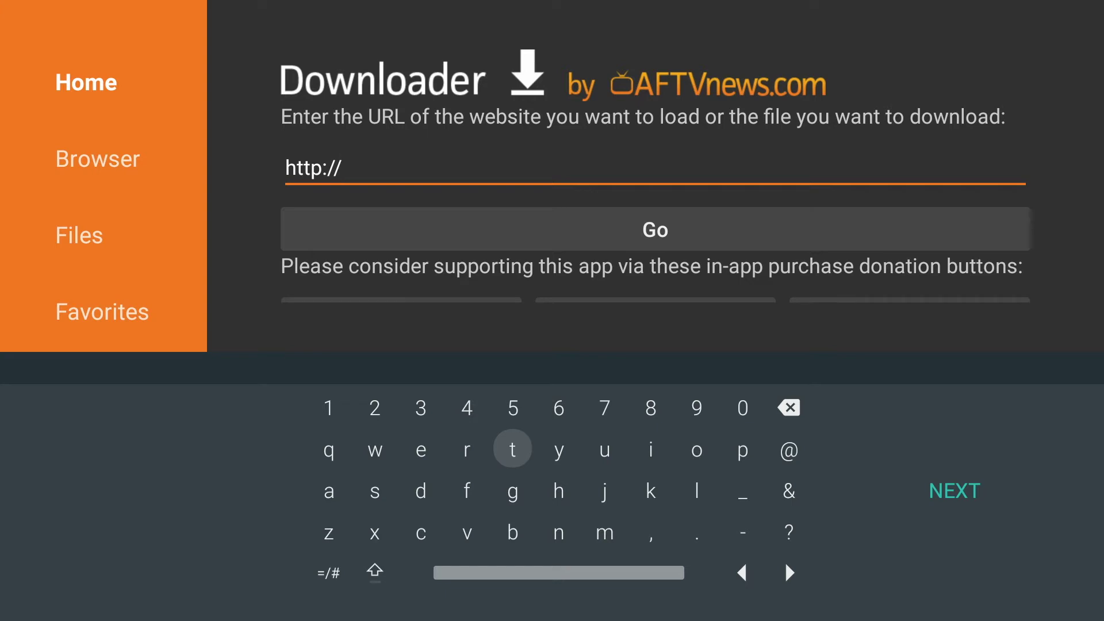
type("browser.")
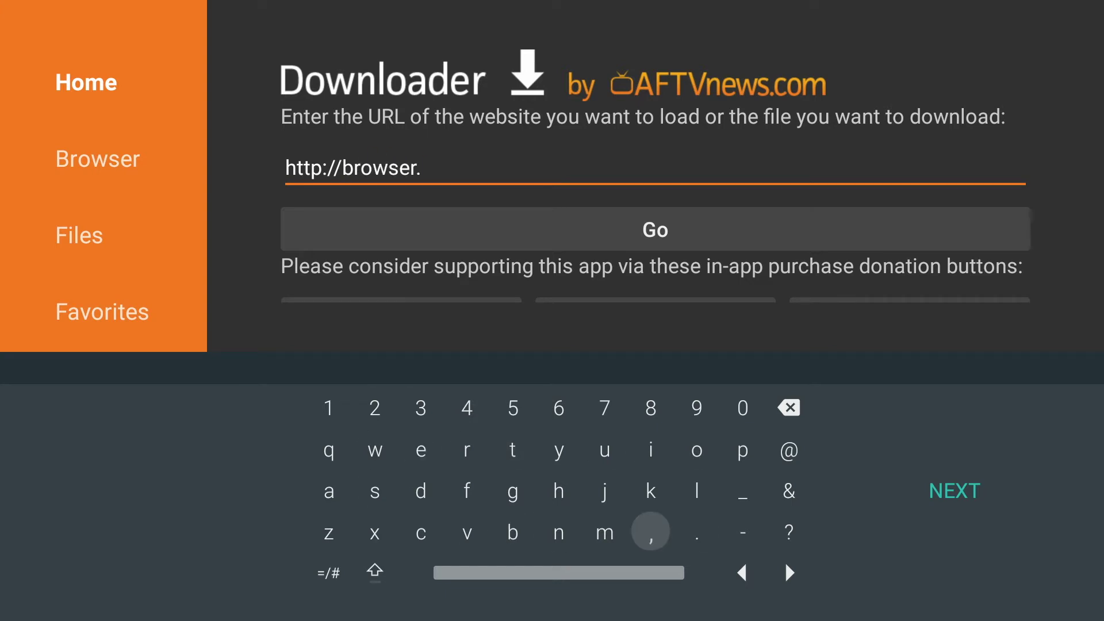
type("aftvnews.com")
key("Right")
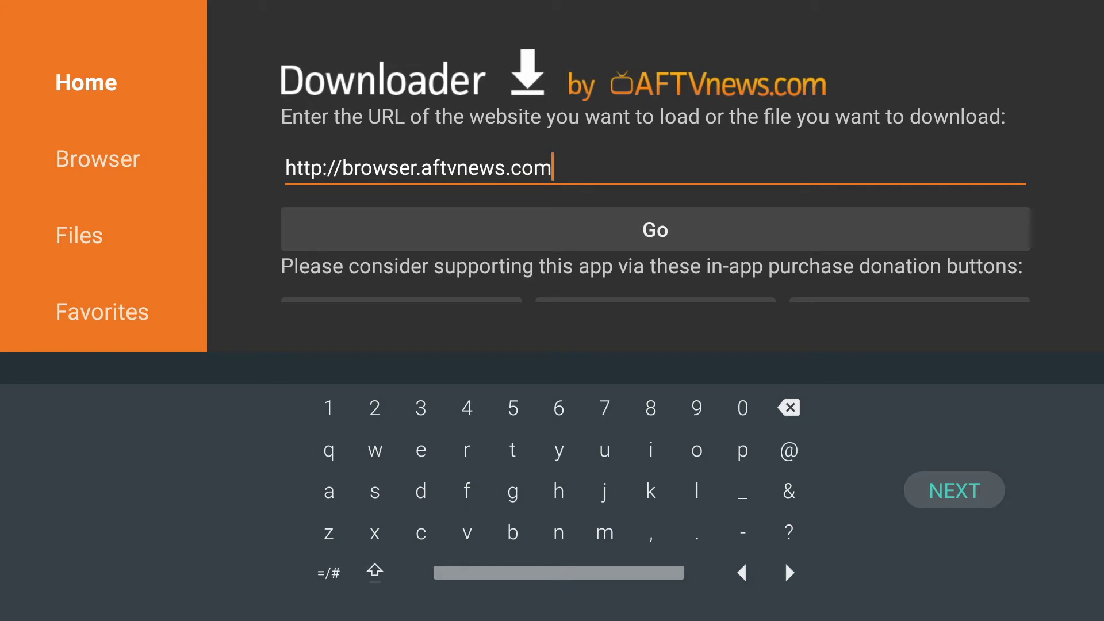
key("Return")
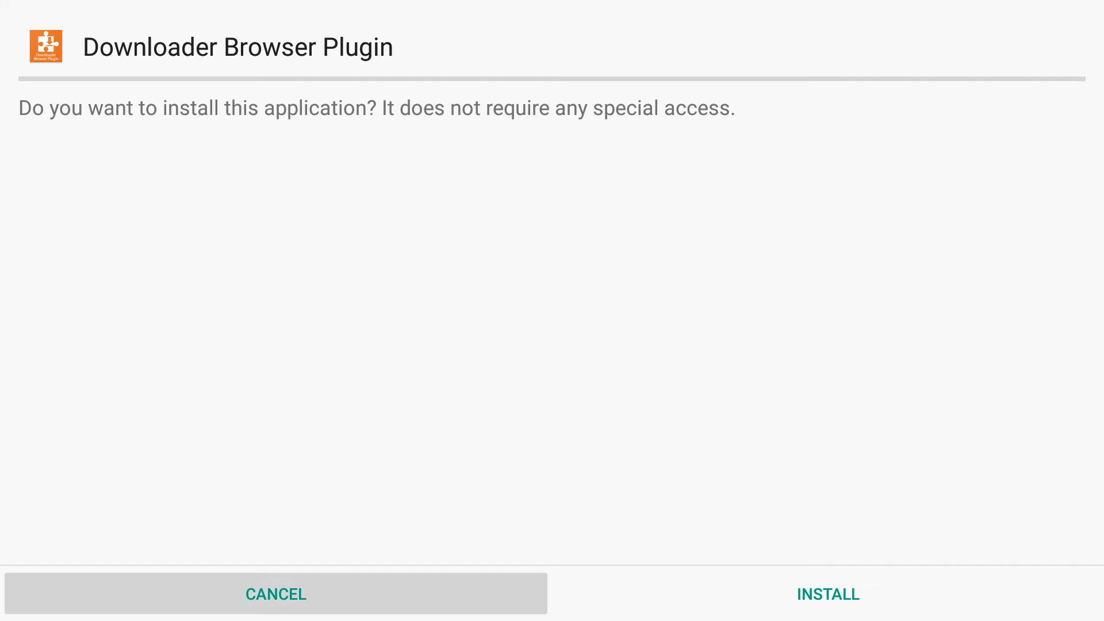
- Install the Downloader Browser Plugin and close the installer without opening the plugin
key("Right")
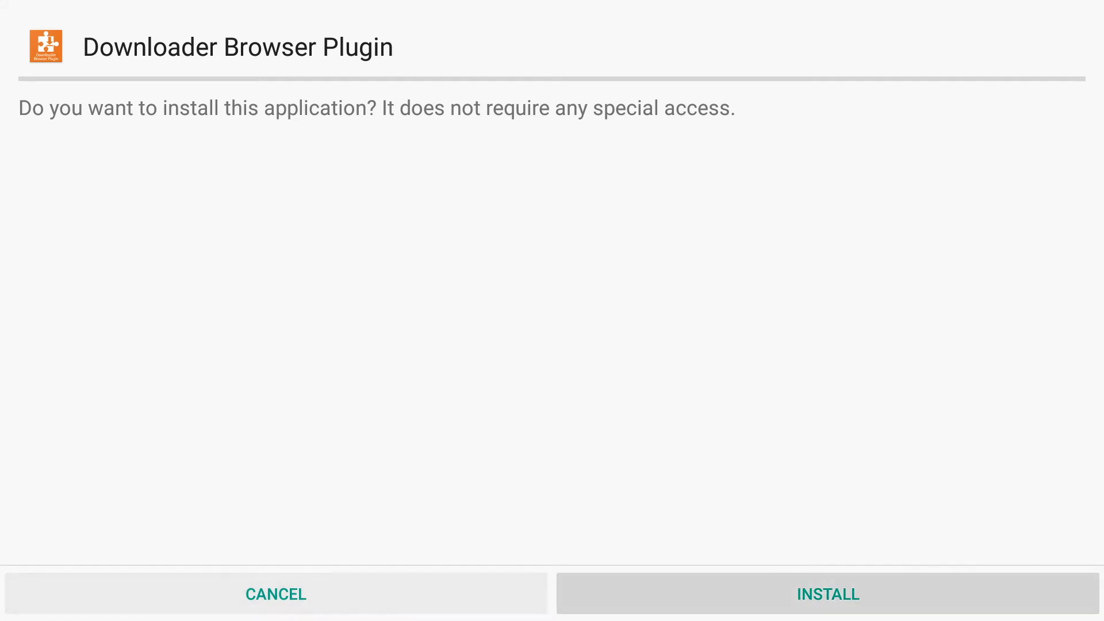
key("Return")
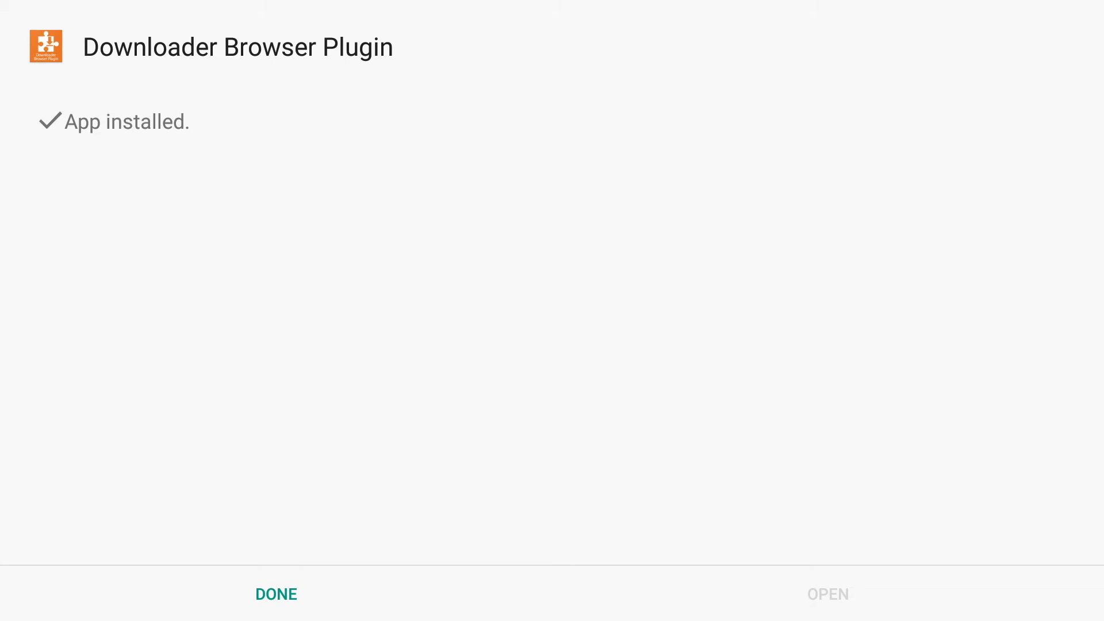
key("Down")
key("Return")
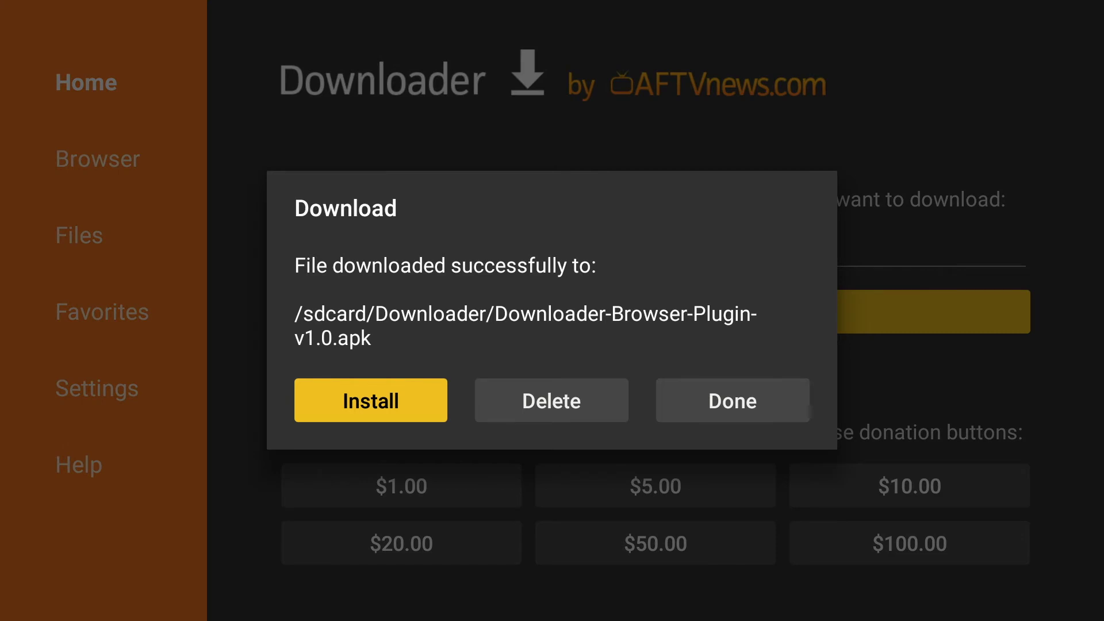
- Delete the downloaded installer file Downloader-Browser-Plugin-v1.0.apk and confirm the deletion
key("Right")
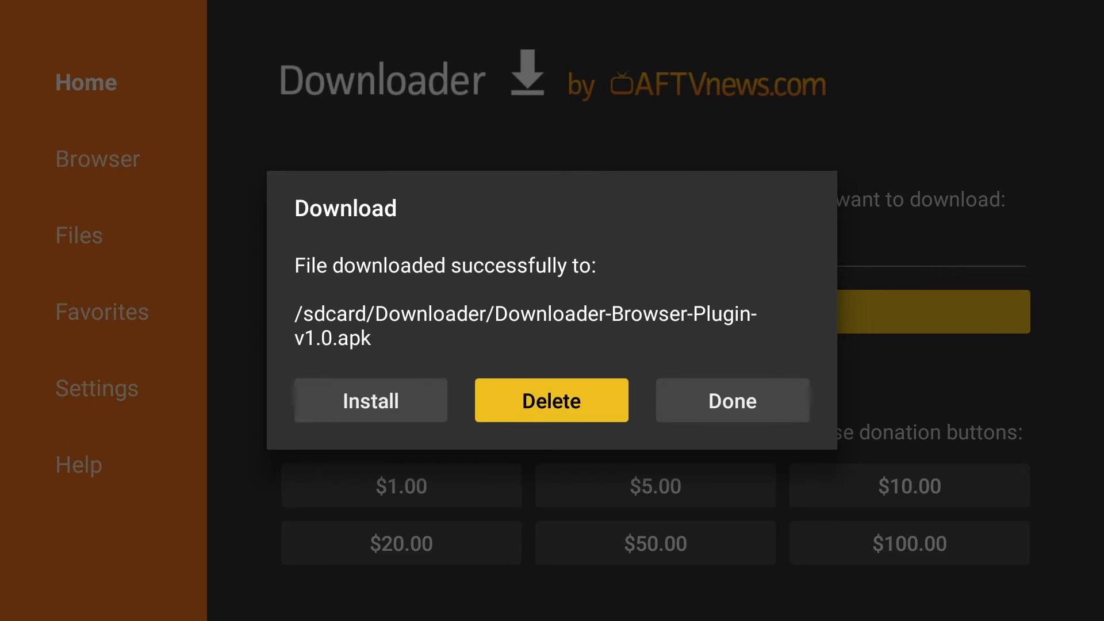
key("Return")
key("Left")
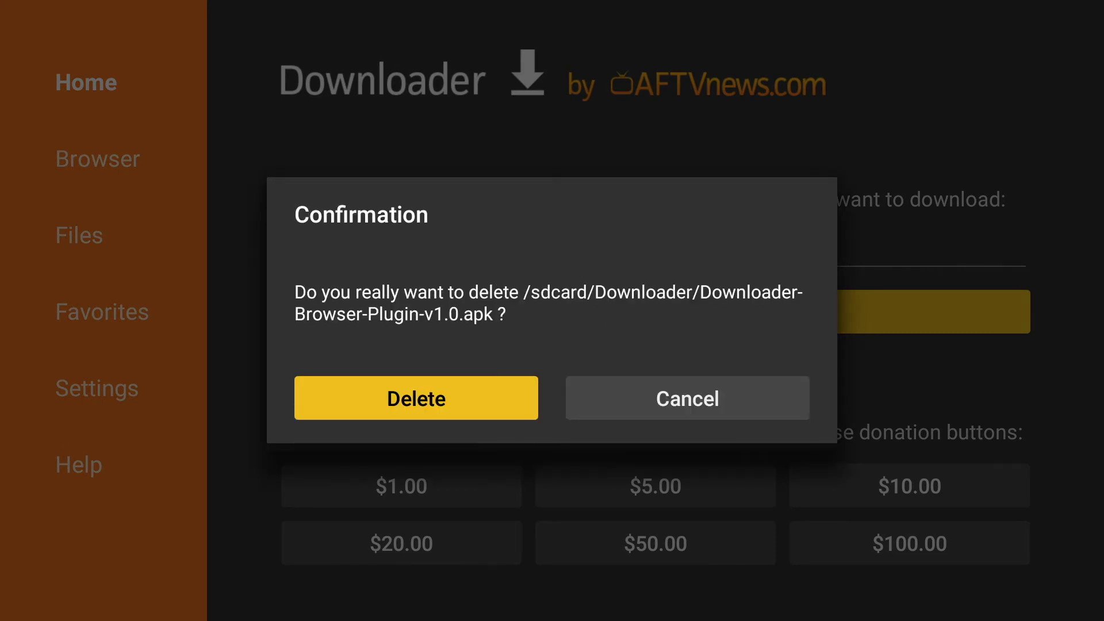
key("Return")
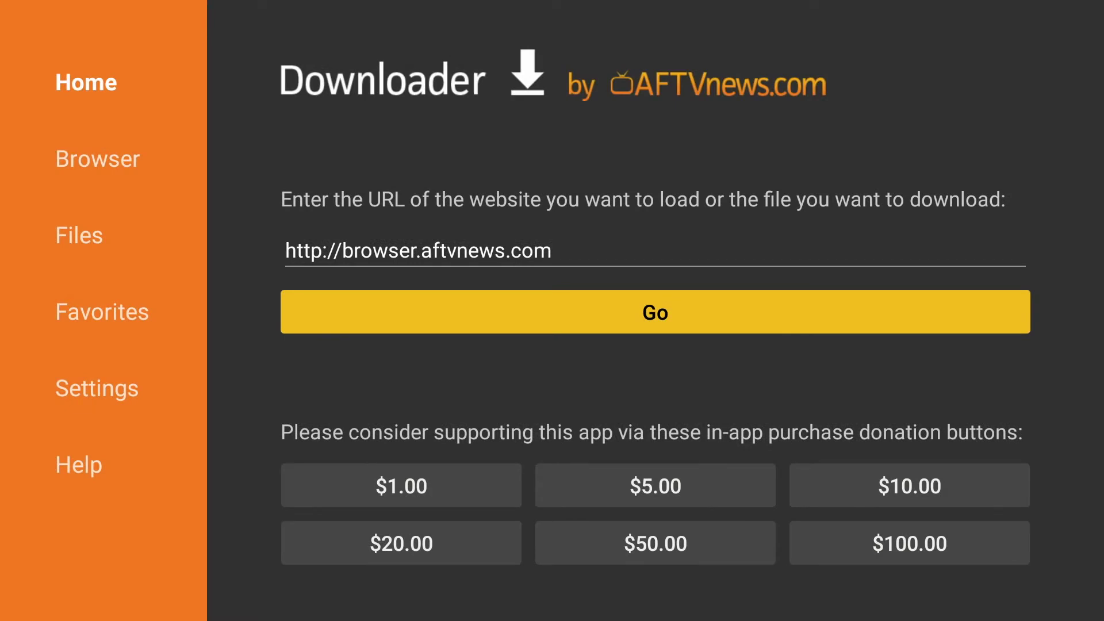
key("Up")
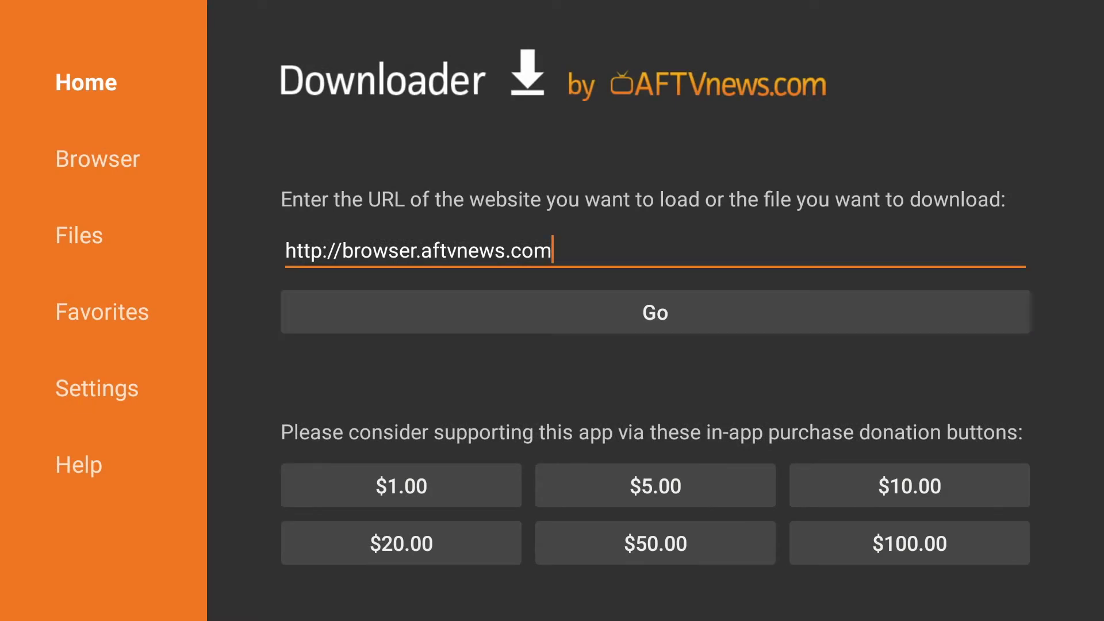
key("Return")
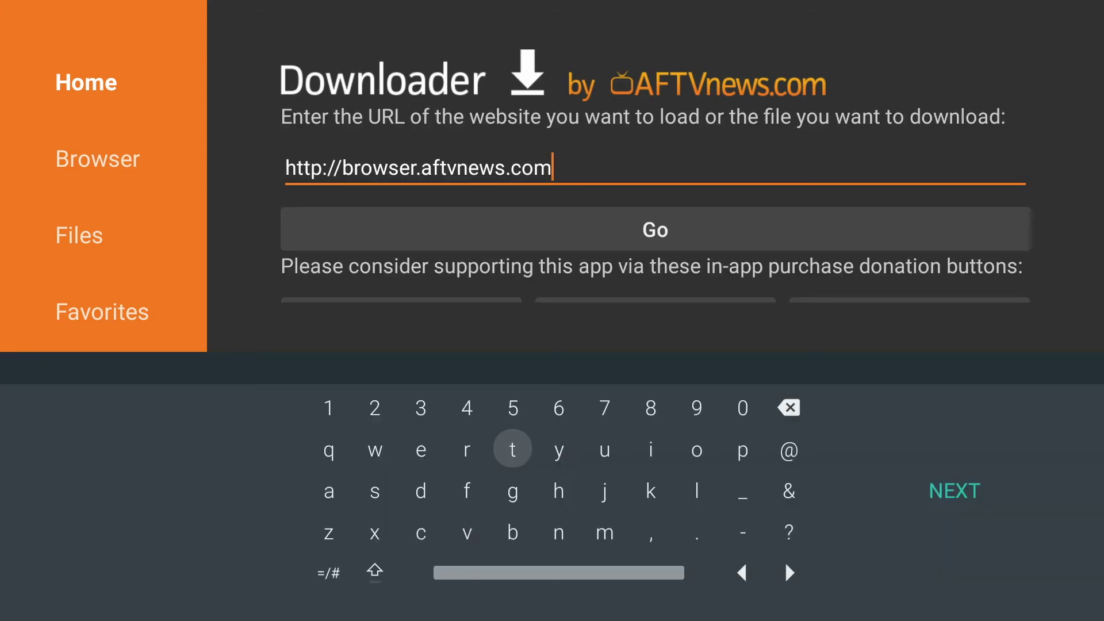
key("Up")
key("Right")
key("Right")
key("Right")
key("Right")
key("Right")
key("Right")
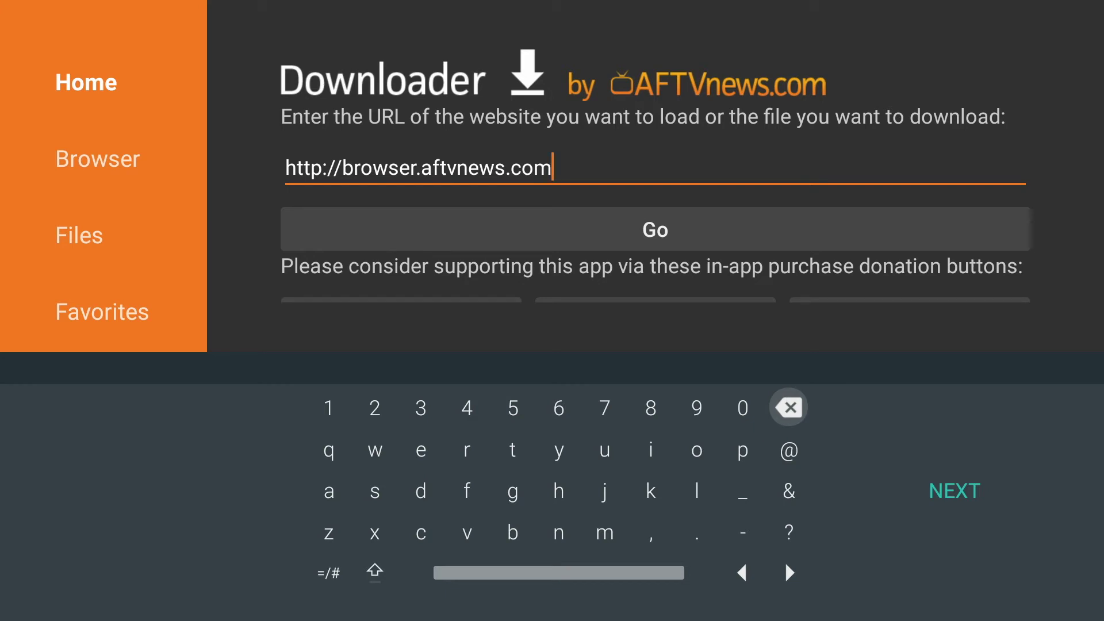
key("BackSpace")
key("BackSpace")
key("BackSpace")
key("BackSpace")
key("BackSpace")
key("BackSpace")
key("BackSpace")
key("BackSpace")
key("BackSpace")
key("BackSpace")
key("BackSpace")
key("BackSpace")
key("BackSpace")
key("BackSpace")
key("BackSpace")
key("BackSpace")
key("BackSpace")
key("BackSpace")
key("BackSpace")
key("BackSpace")
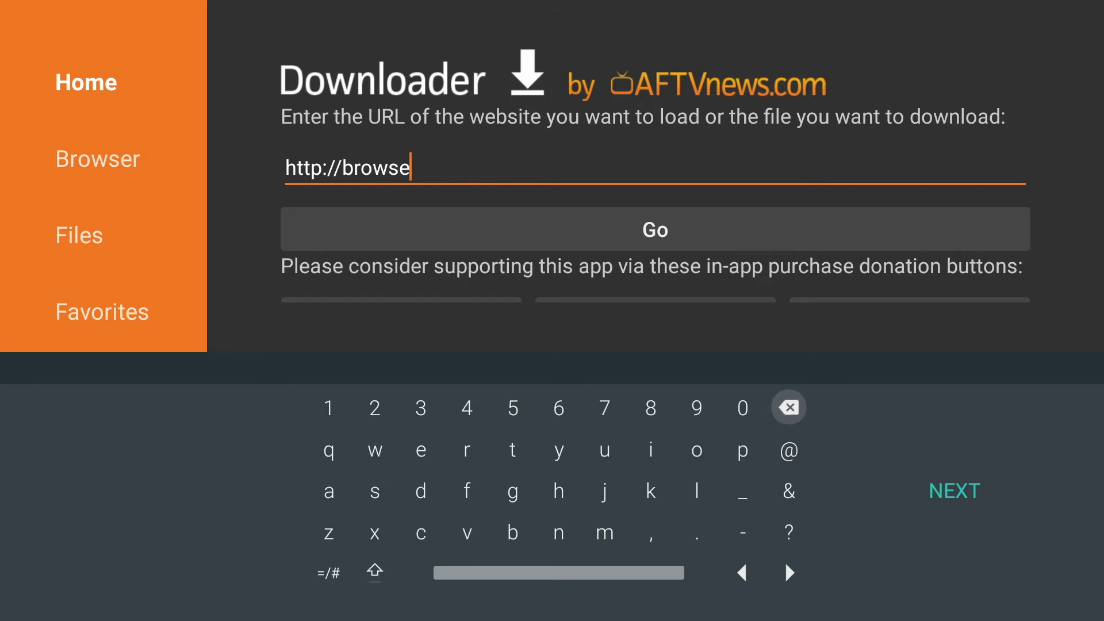
type("targetcreates.com/sapk")
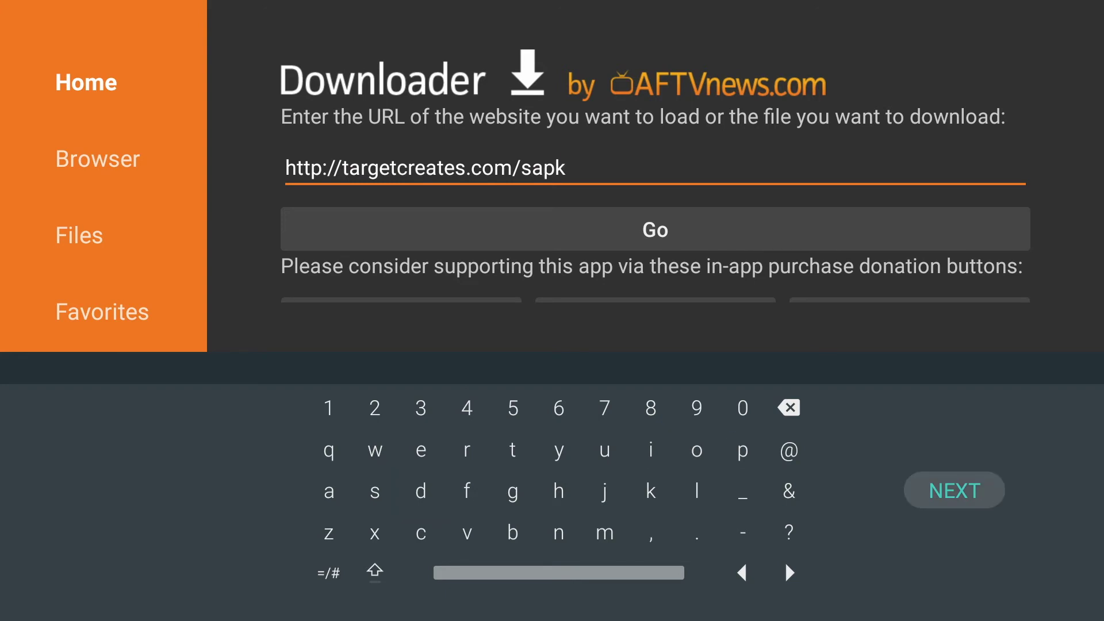
- Load the entered address, dismiss the browser beta notice and download Streams_R_Us.apk from the directory listing
key("Return")
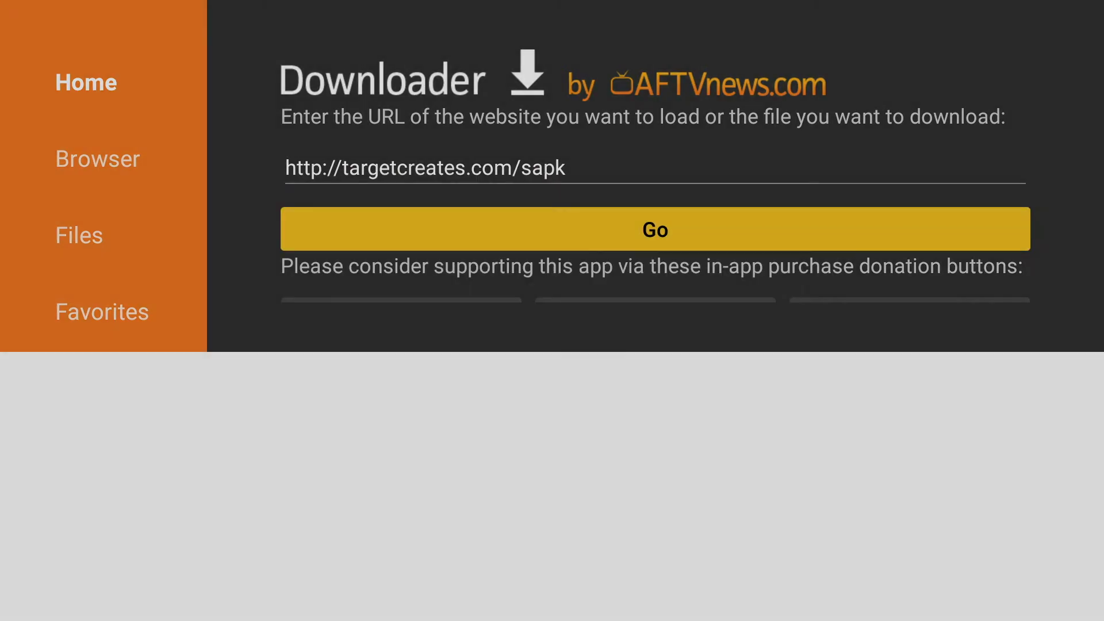
key("Return")
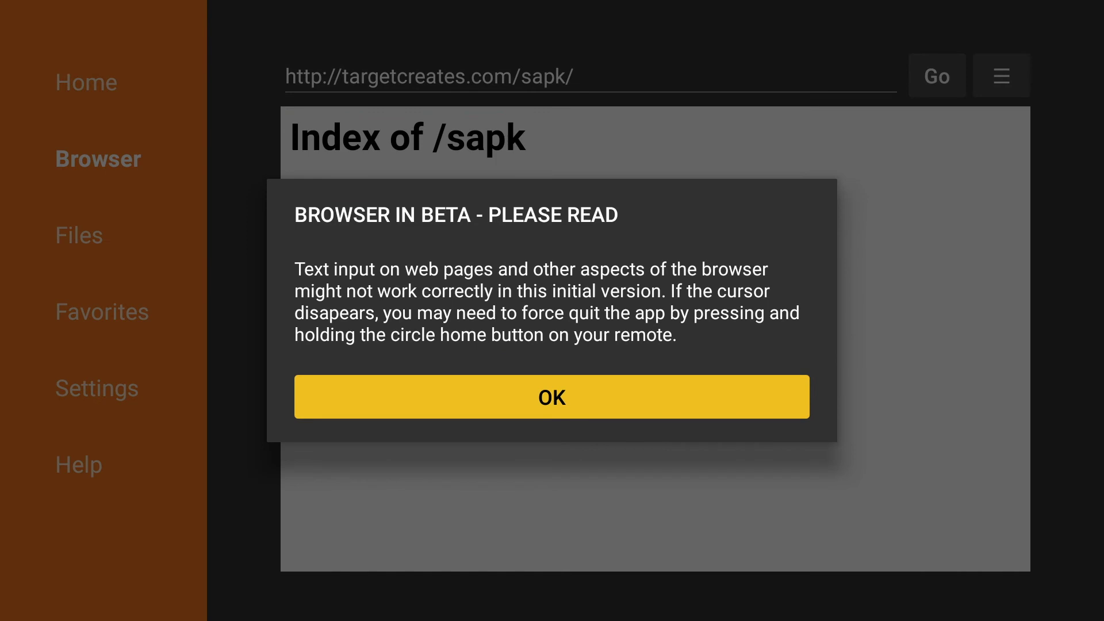
key("Return")
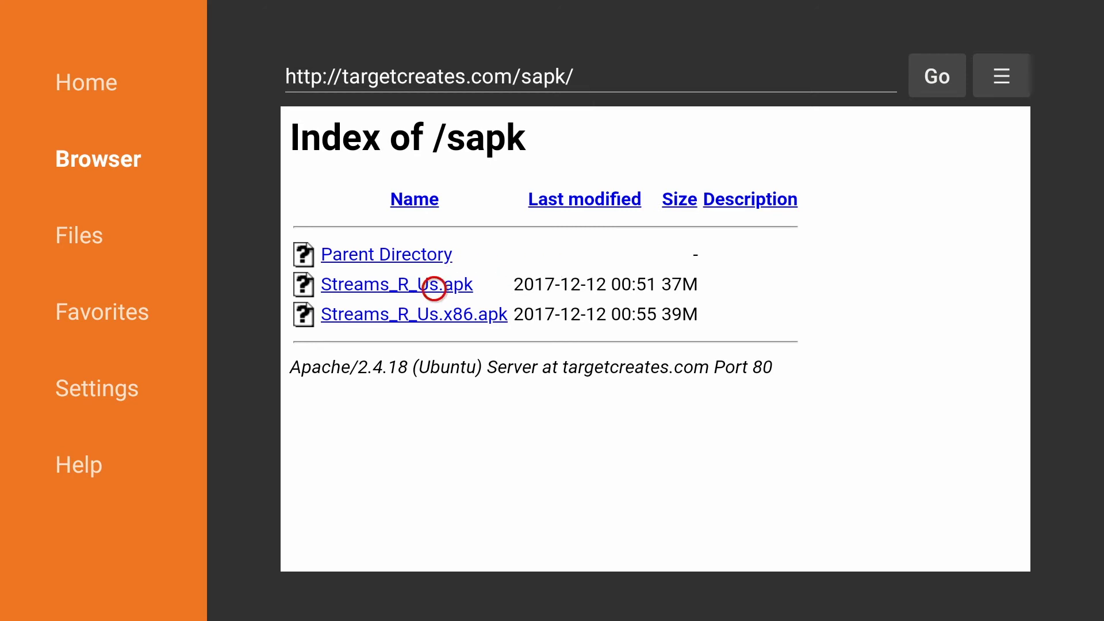
left_click(434, 287)
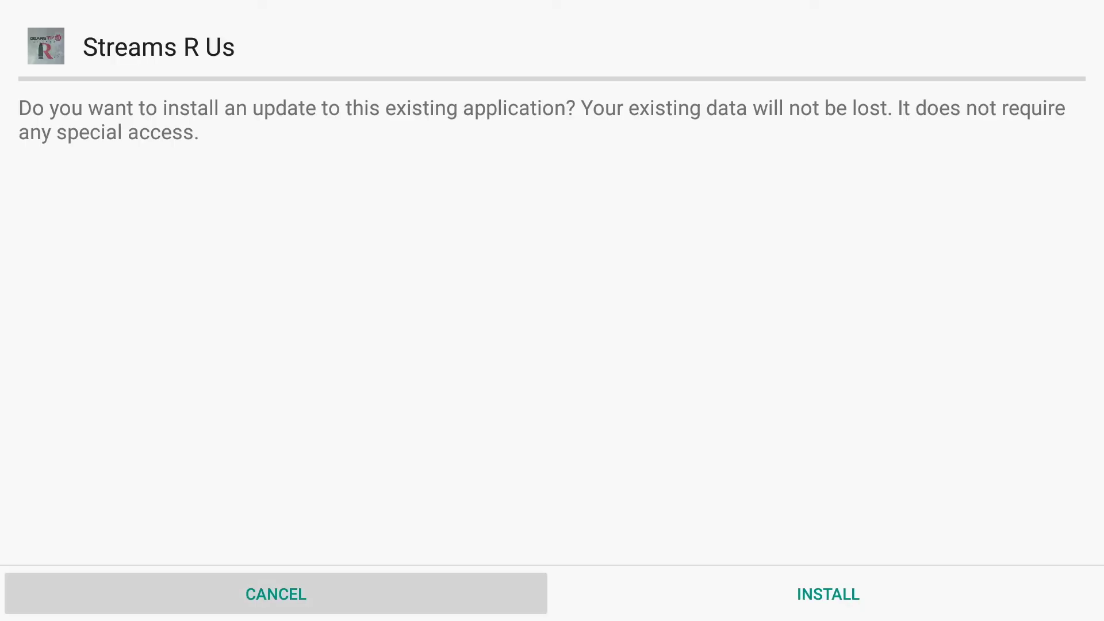
- Install the Streams R Us update without opening the app, and delete the downloaded file Streams_R_Us.apk
key("Right")
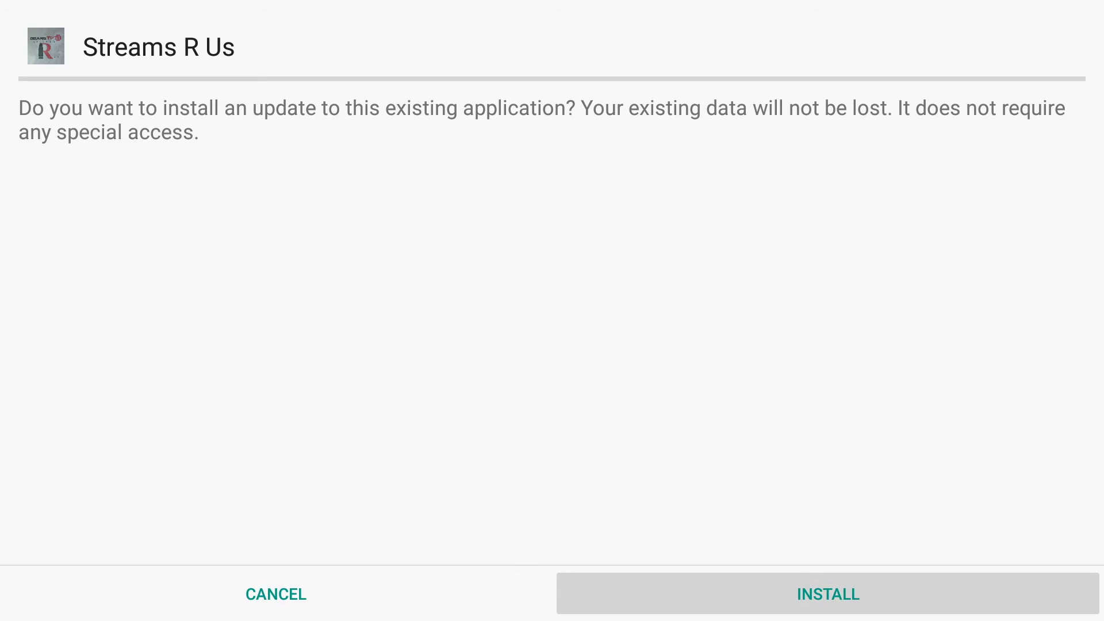
key("Return")
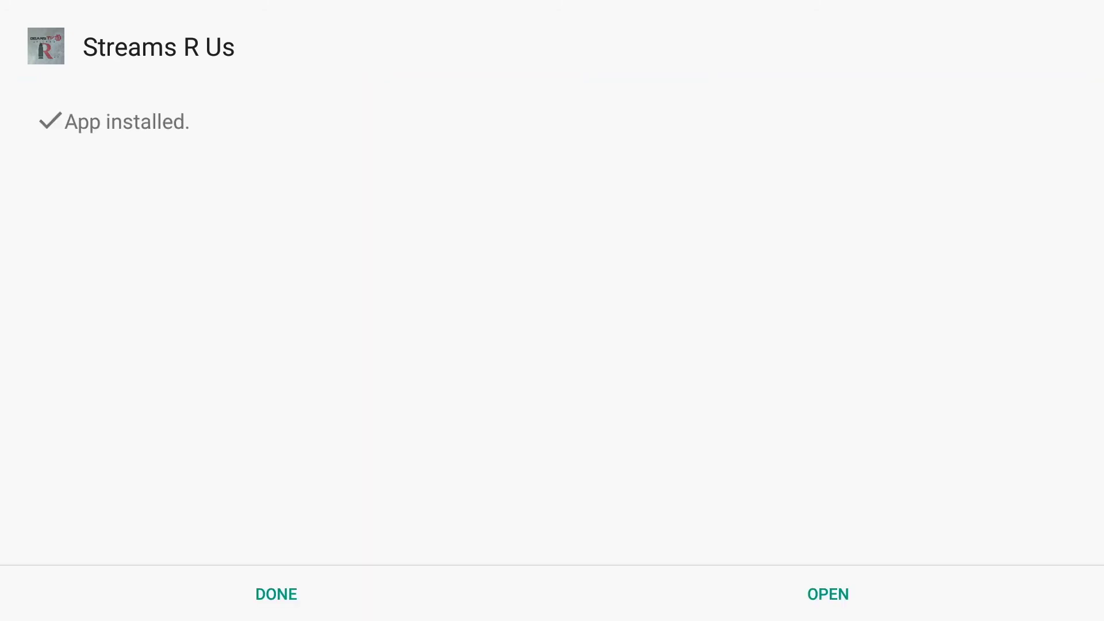
key("Down")
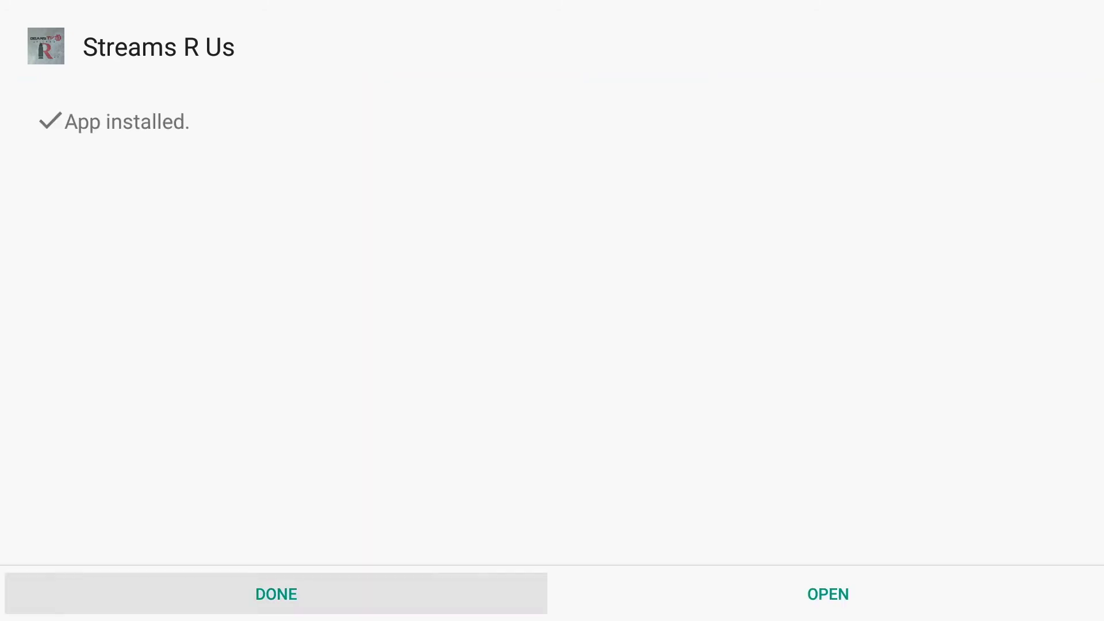
key("Return")
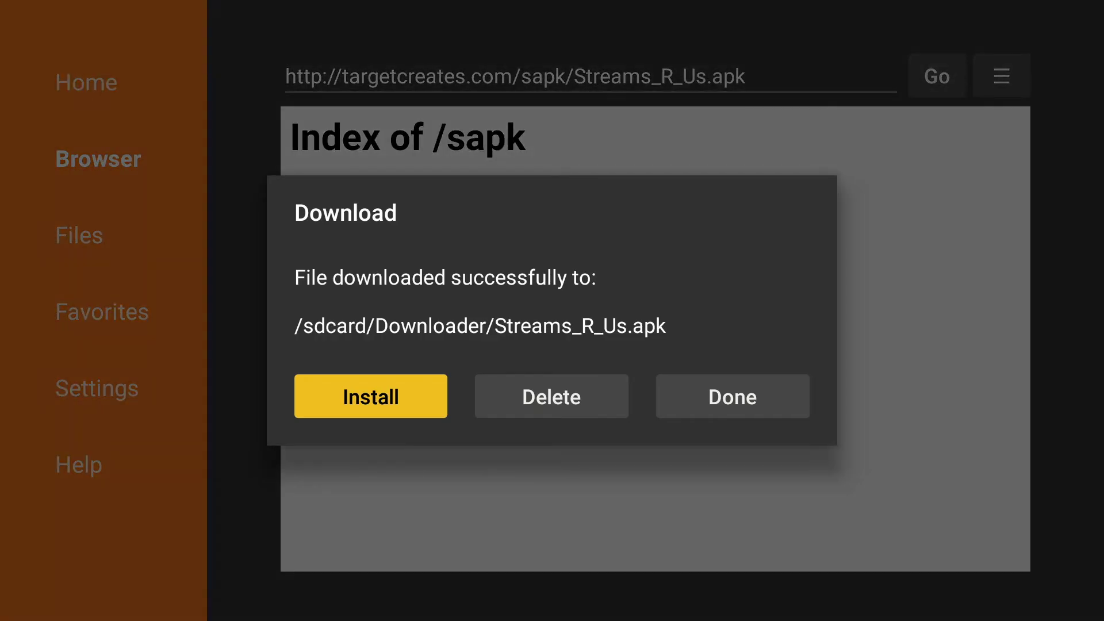
key("Right")
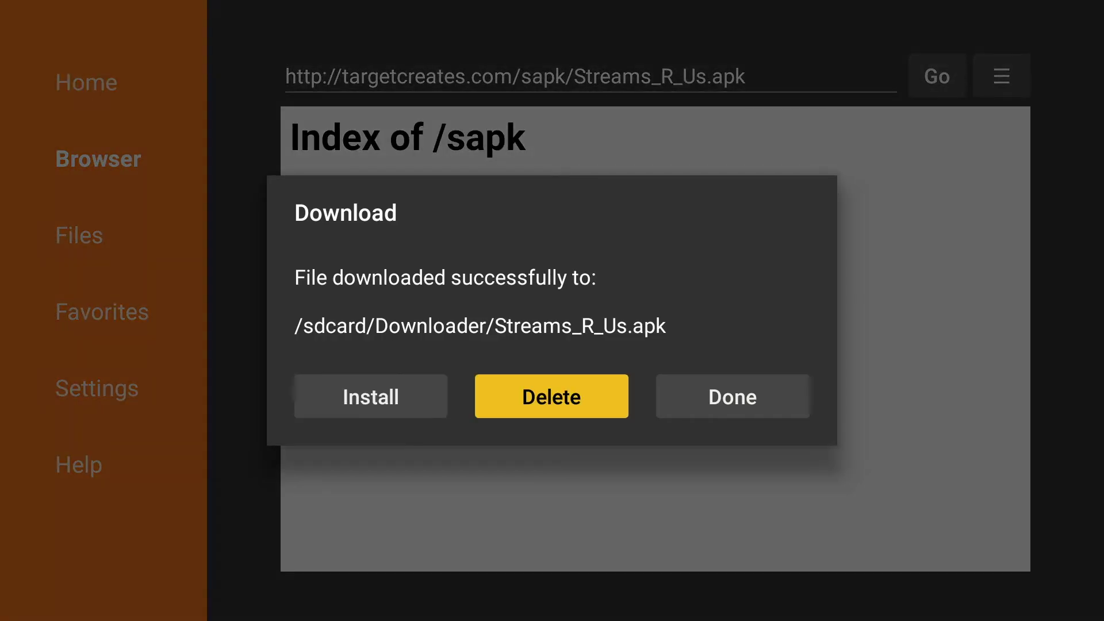
key("Return")
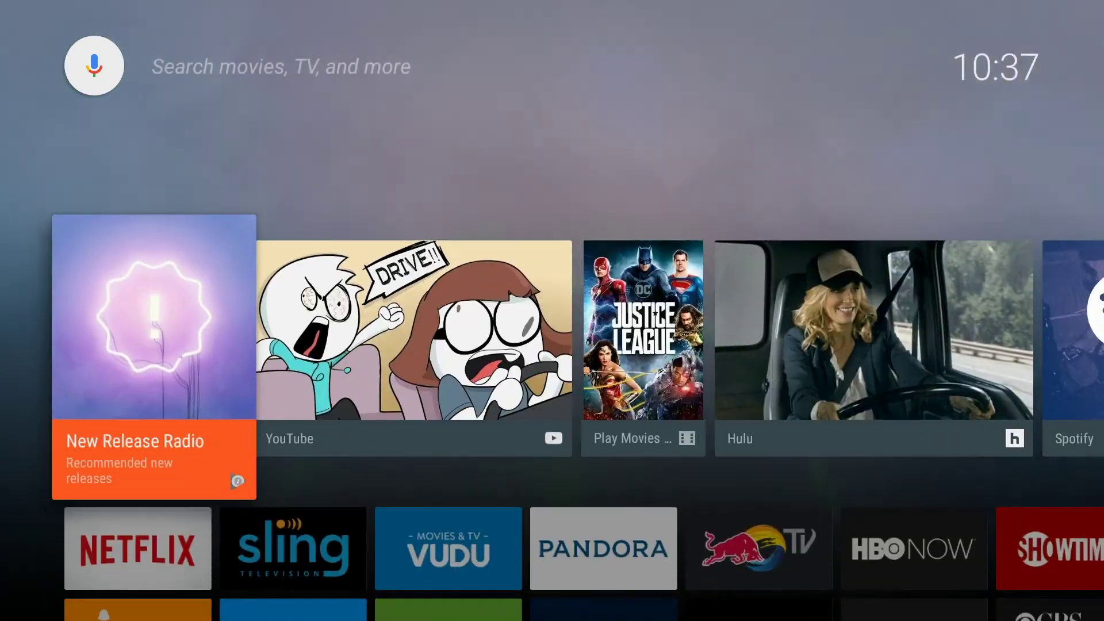
- Locate the Streams R Us app in the Apps row of the Android TV home screen
key("Down")
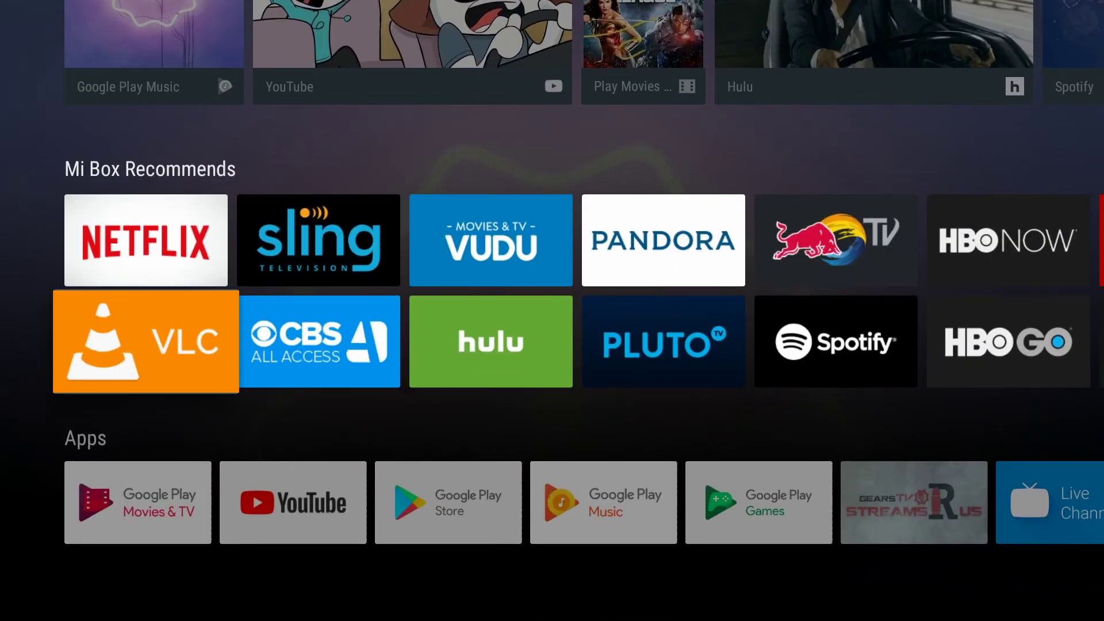
key("Down")
key("Right")
key("Right")
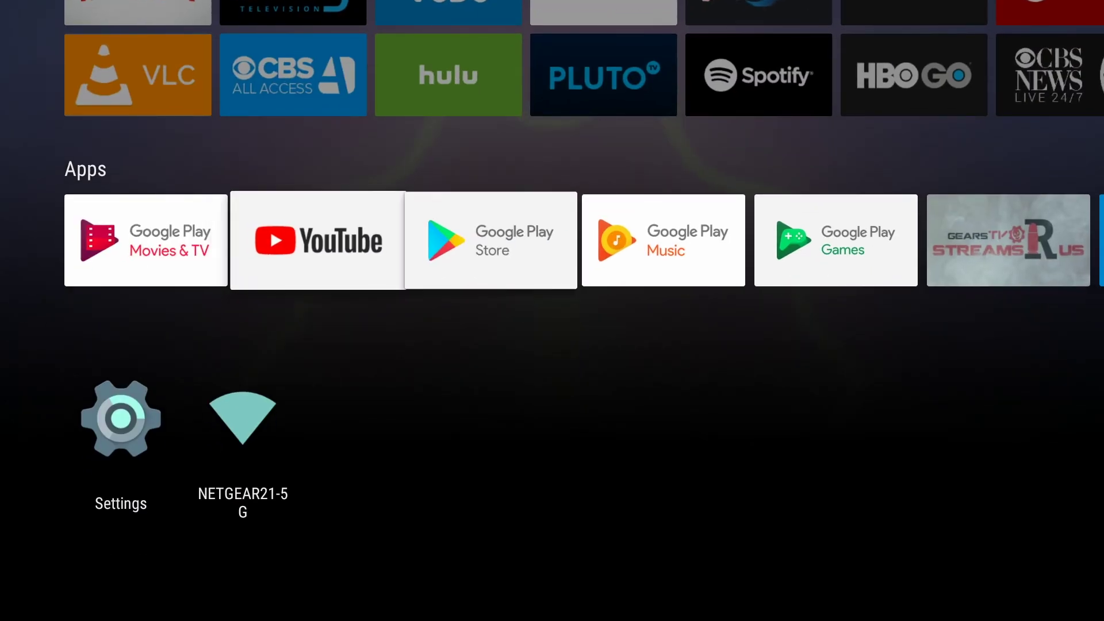
key("Right")
key("Right")
key("Right")
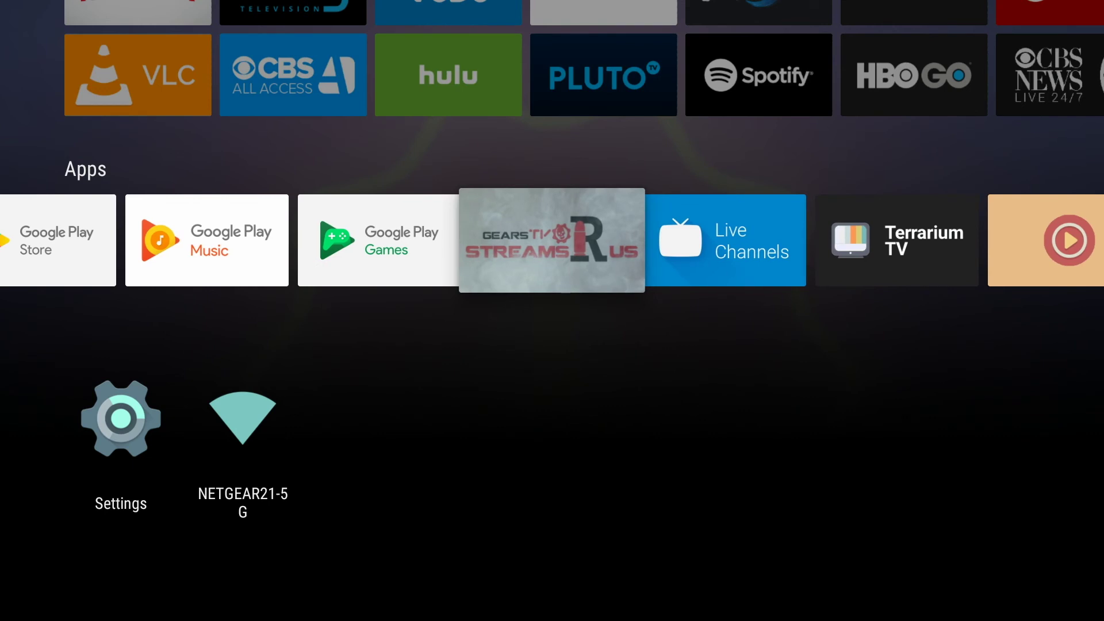
- Open the Apps section of the device settings from the home screen
key("Left")
key("Left")
key("Left")
key("Left")
key("Left")
key("Down")
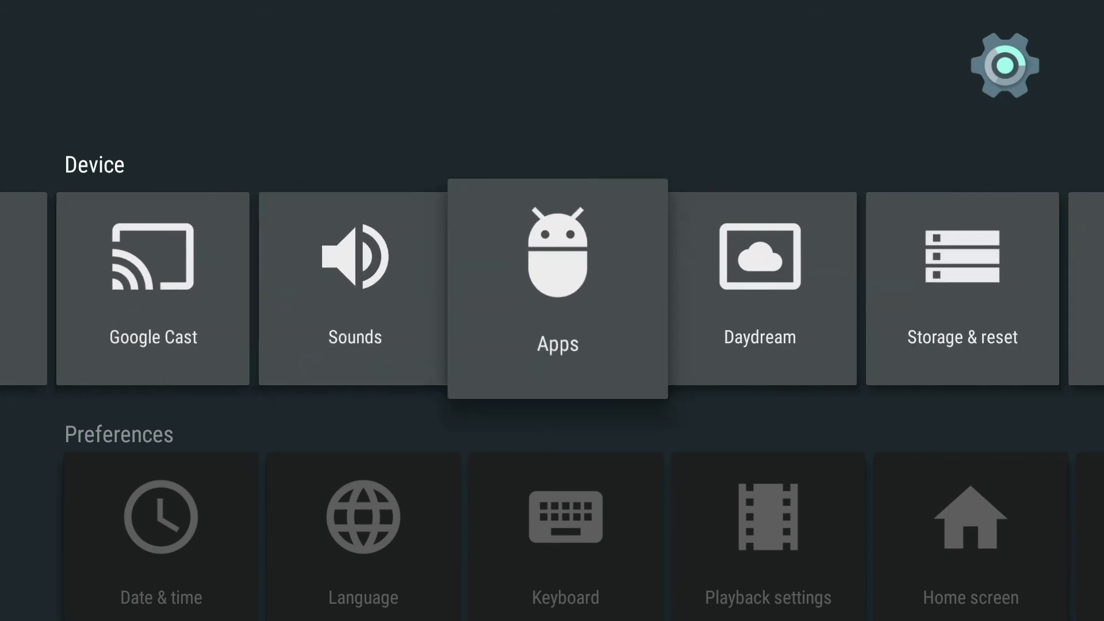
key("Return")
- Open the app details of Streams R Us among the downloaded apps
key("Right")
key("Right")
key("Right")
key("Right")
key("Right")
key("Right")
key("Right")
key("Right")
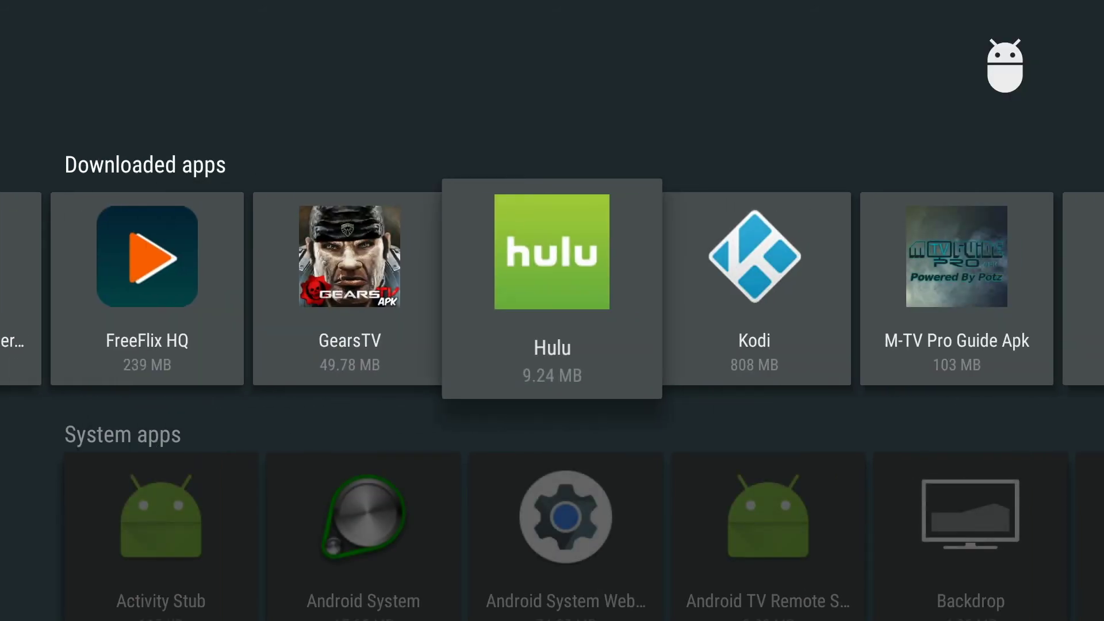
key("Right")
key("Right")
key("Right")
key("Right")
key("Right")
key("Right")
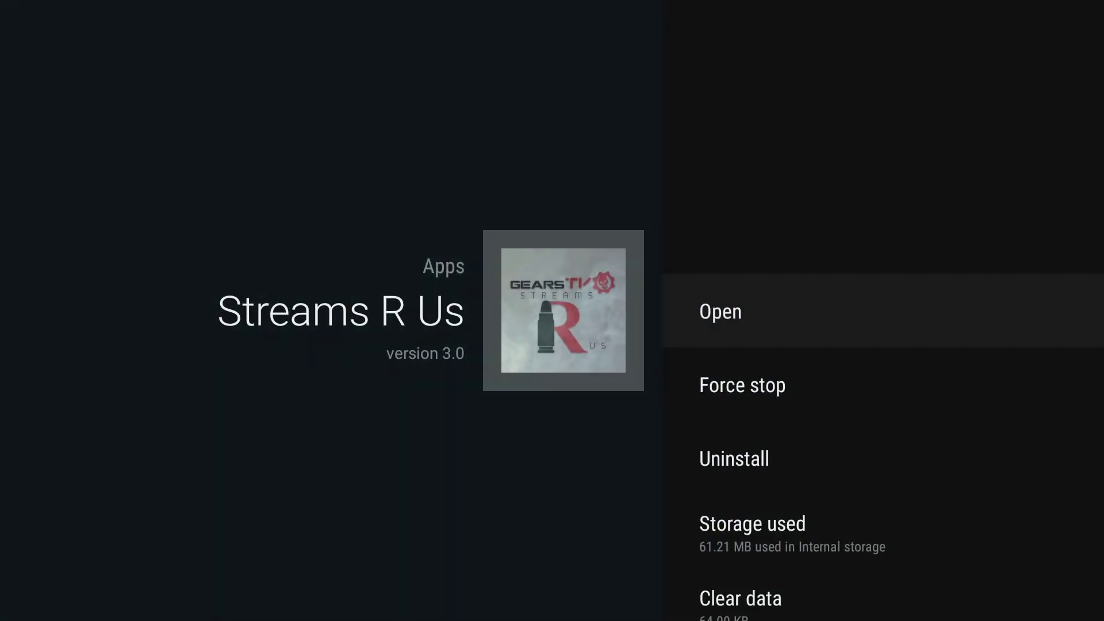
- Examine the management options for Streams R Us, including force stop, uninstall, clear data and clear cache
key("Down")
key("Down")
key("Down")
key("Down")
key("Down")
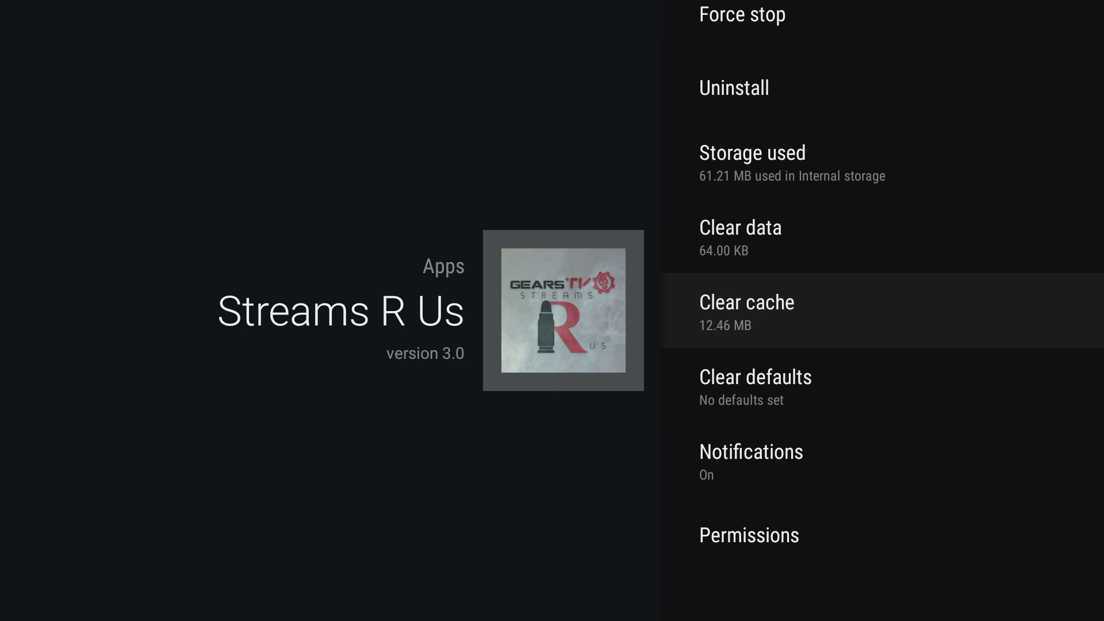
key("Up")
key("Up")
key("Up")
key("Up")
key("Up")
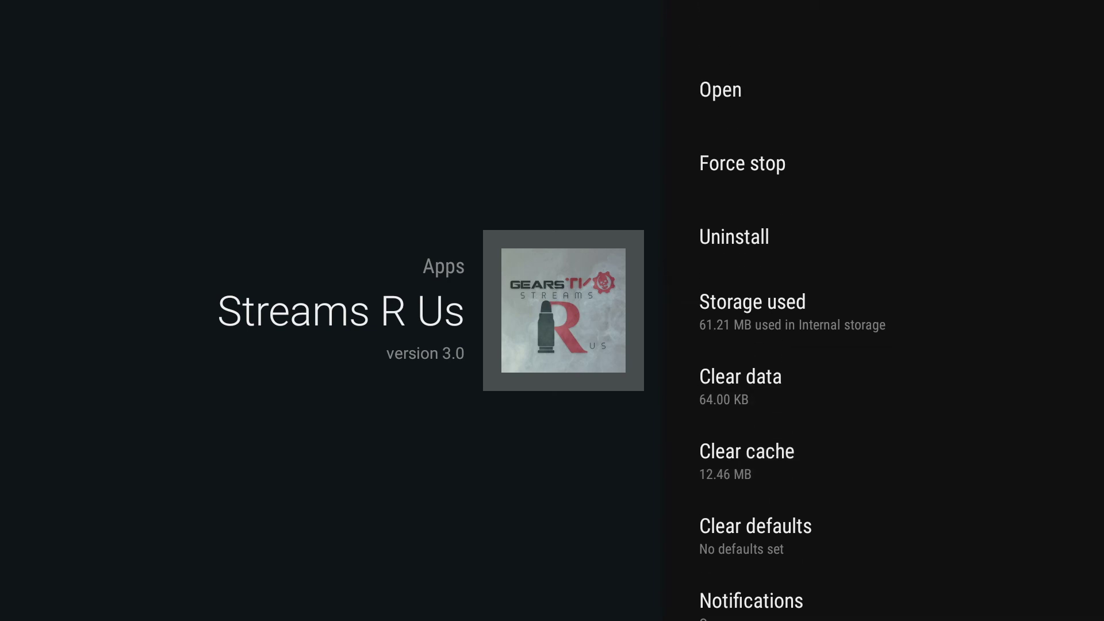